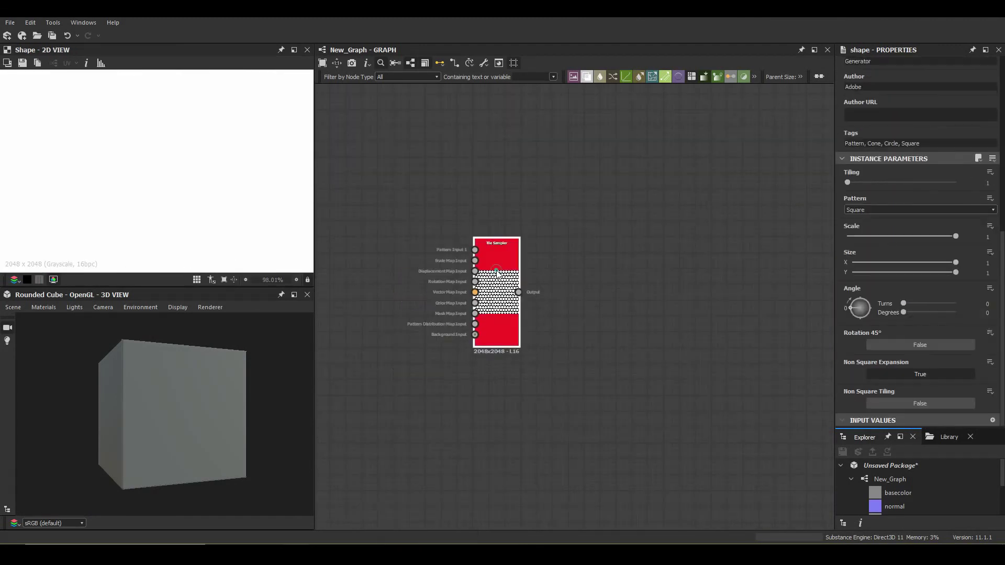
Preview the Tile Sampler's square tile pattern in the 2D view
{"action": "double_click", "coordinate": [667, 298]}
{"action": "scroll", "coordinate": [885, 316], "scroll_direction": "down", "scroll_amount": 2}
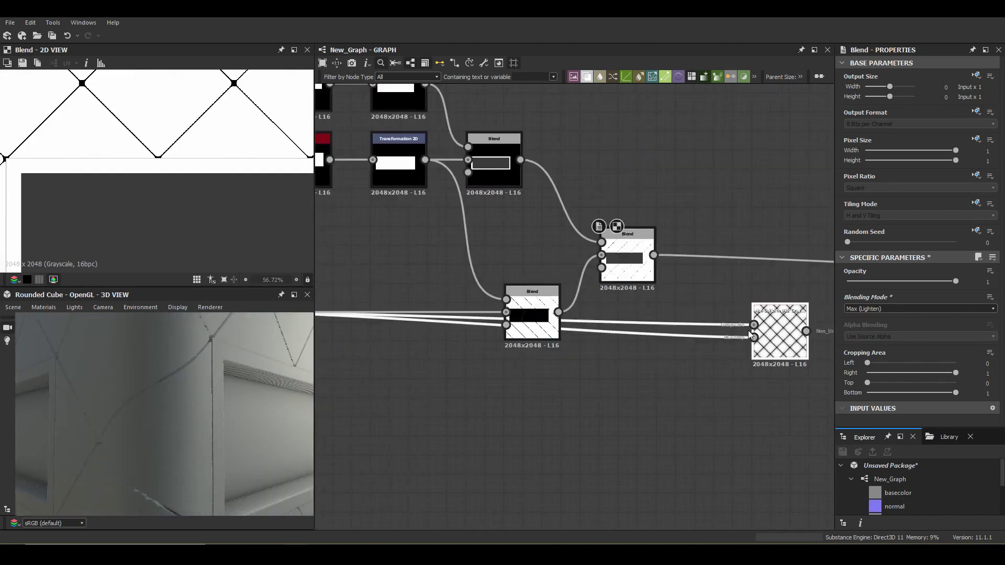
Add a Levels node with output low 0.5 and a Subtract blend after the blur
{"action": "scroll", "coordinate": [199, 367], "scroll_direction": "up", "scroll_amount": 3}
{"action": "left_click_drag", "start_coordinate": [186, 394], "coordinate": [229, 367]}
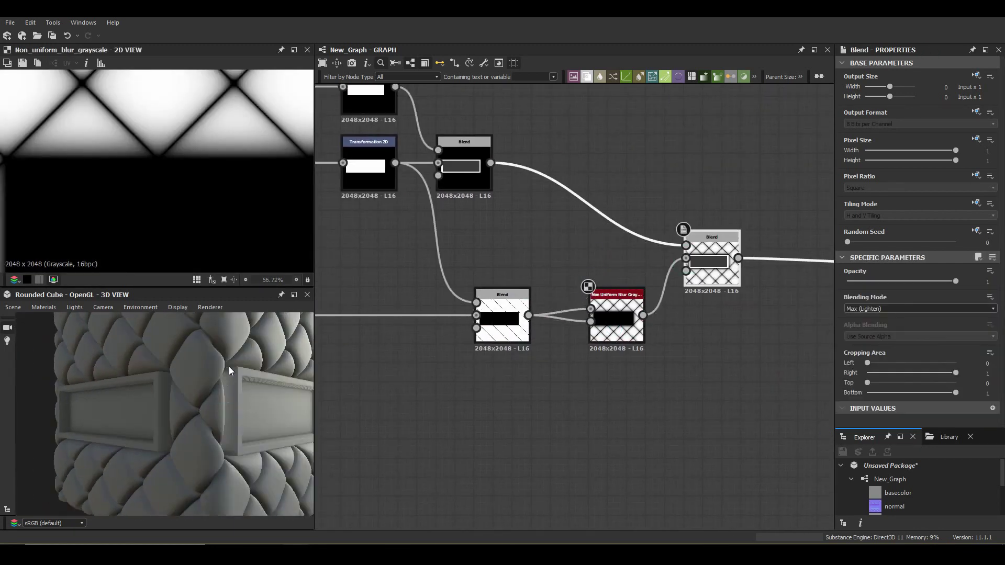
{"action": "key", "text": "space"}
{"action": "left_click", "coordinate": [713, 331]}
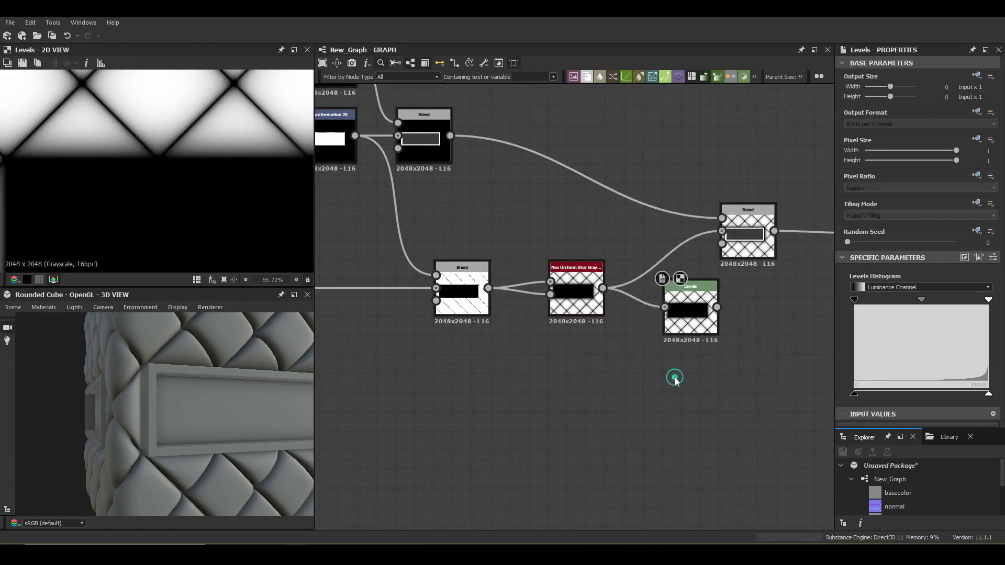
{"action": "scroll", "coordinate": [790, 305], "scroll_direction": "down", "scroll_amount": 5}
{"action": "left_click", "coordinate": [919, 309]}
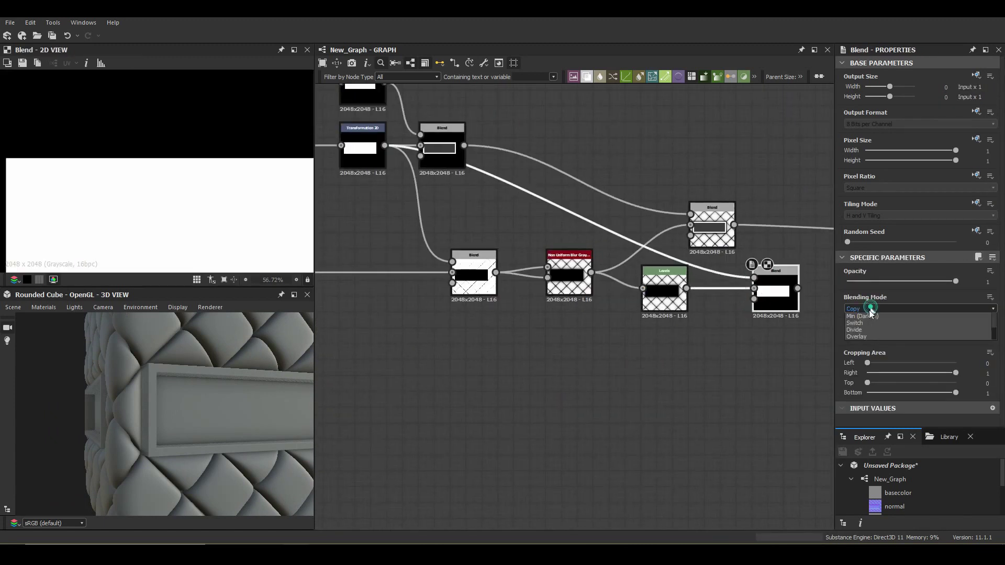
{"action": "left_click", "coordinate": [664, 271]}
{"action": "left_click", "coordinate": [971, 370]}
{"action": "type", "text": ".5"}
Move the Subtract blend beside the Levels node and add a Splatter Circular node
{"action": "left_click", "coordinate": [712, 207]}
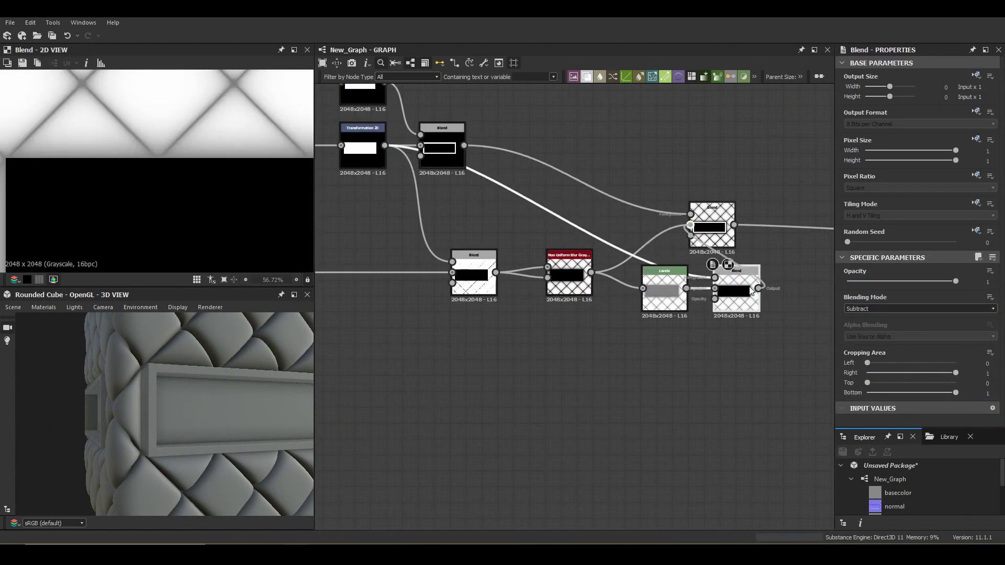
{"action": "left_click_drag", "start_coordinate": [712, 207], "coordinate": [682, 272]}
{"action": "left_click_drag", "start_coordinate": [157, 408], "coordinate": [222, 385]}
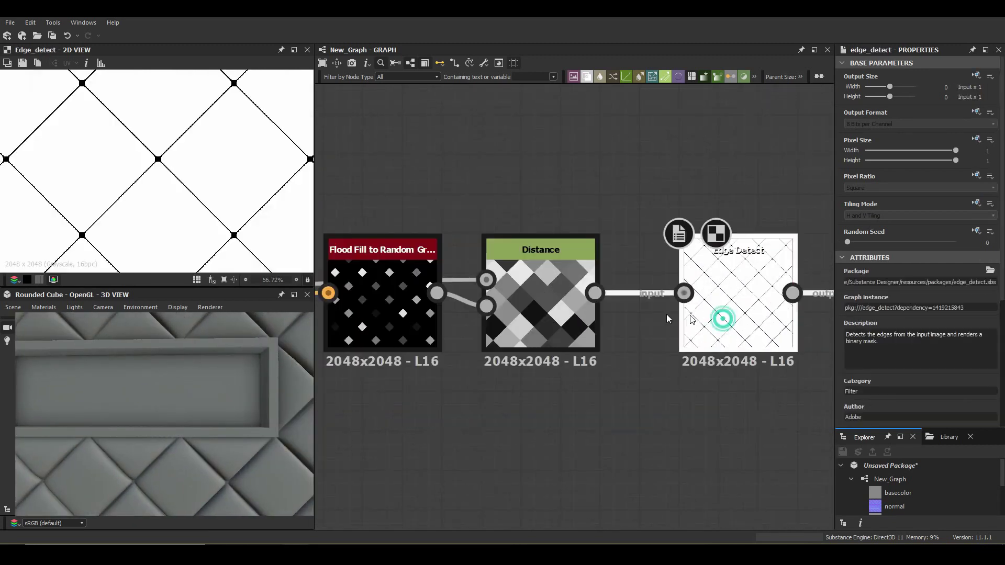
{"action": "key", "text": "Return"}
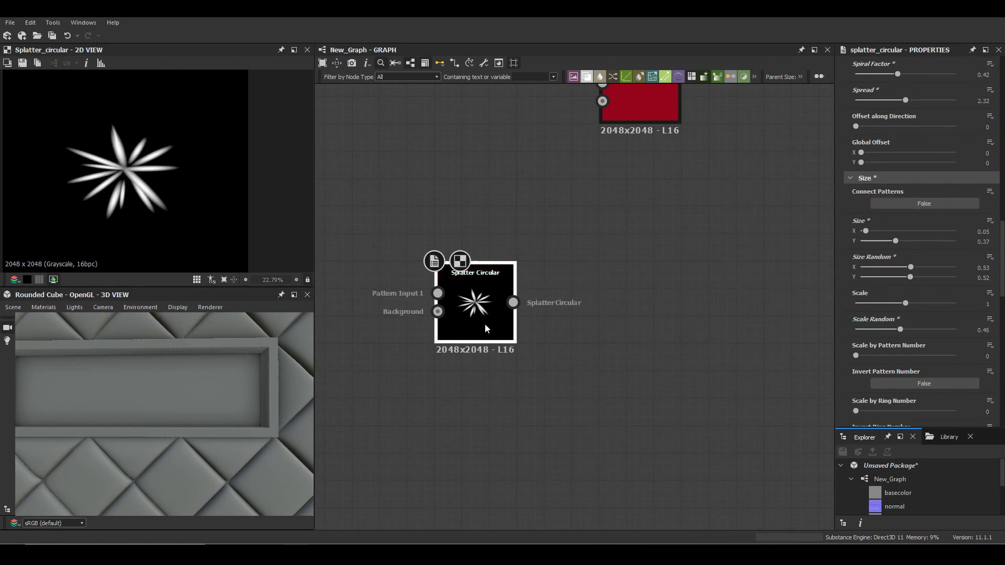
Duplicate the Splatter Circular node and give the copy random seed 6
{"action": "key", "text": "ctrl+d"}
{"action": "scroll", "coordinate": [871, 245], "scroll_direction": "up", "scroll_amount": 2}
{"action": "left_click", "coordinate": [911, 208]}
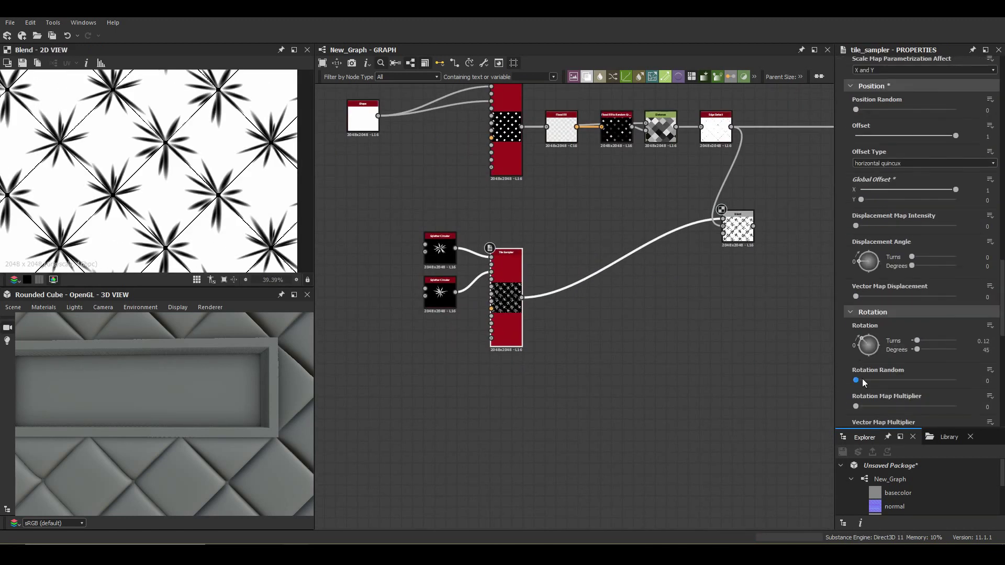
{"action": "scroll", "coordinate": [864, 383], "scroll_direction": "up", "scroll_amount": 5}
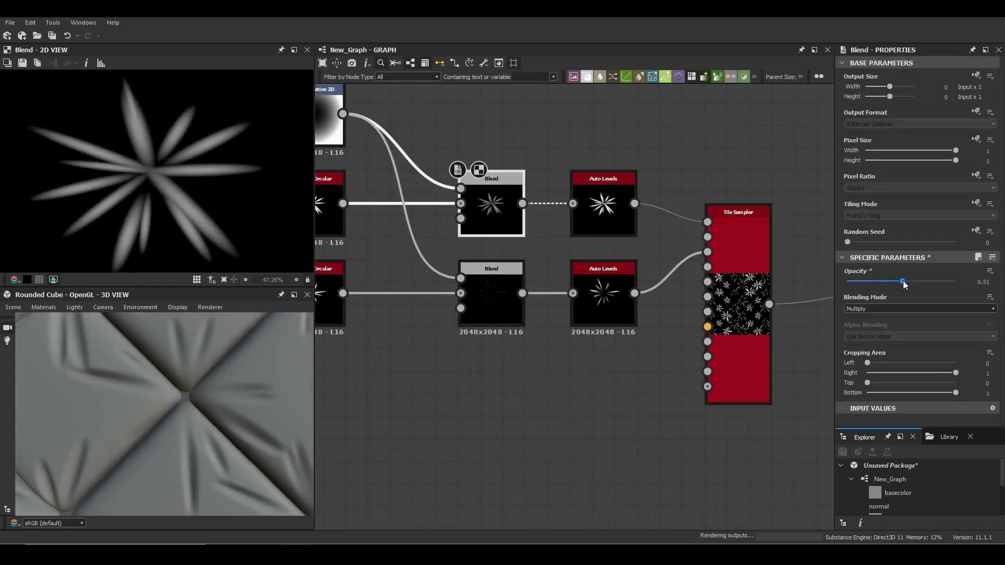
Lower the blend opacity and randomise the splatter brightness to 0.49
{"action": "mouse_move", "coordinate": [936, 281]}
{"action": "left_mouse_down"}
{"action": "mouse_move", "coordinate": [925, 281]}
{"action": "mouse_move", "coordinate": [937, 282]}
{"action": "left_mouse_up"}
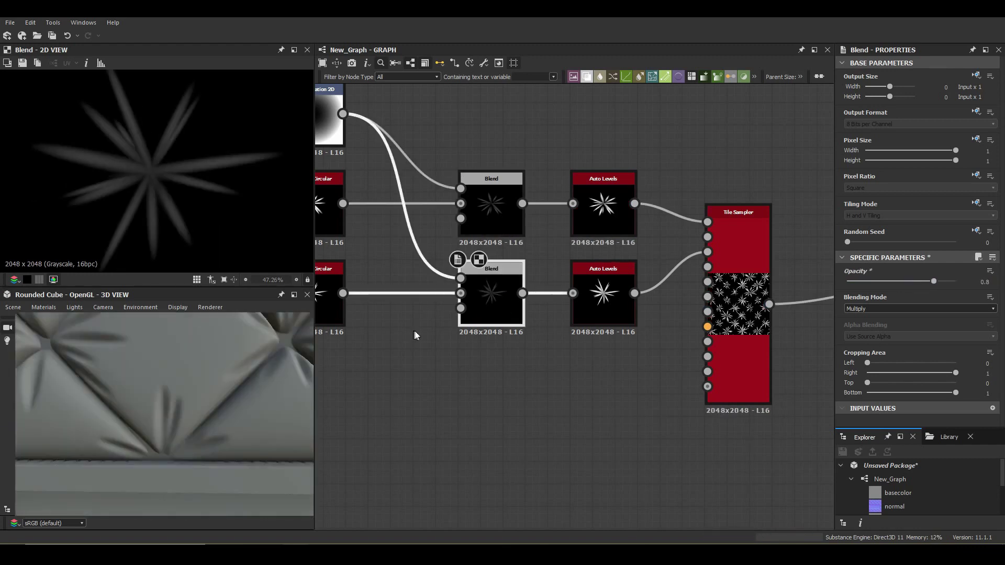
{"action": "scroll", "coordinate": [951, 366], "scroll_direction": "down", "scroll_amount": 5}
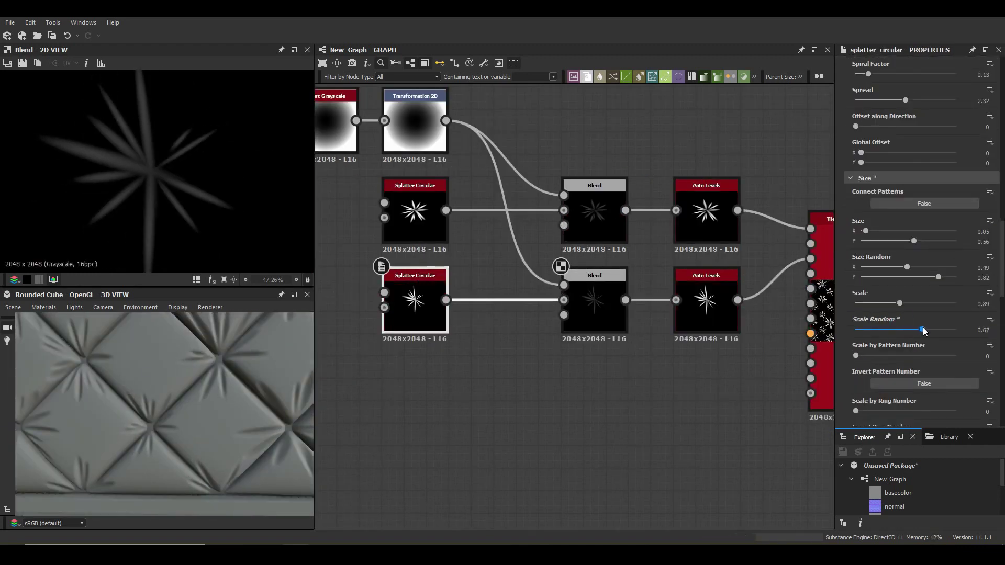
{"action": "scroll", "coordinate": [930, 302], "scroll_direction": "up", "scroll_amount": 4}
{"action": "left_click_drag", "start_coordinate": [866, 357], "coordinate": [871, 357]}
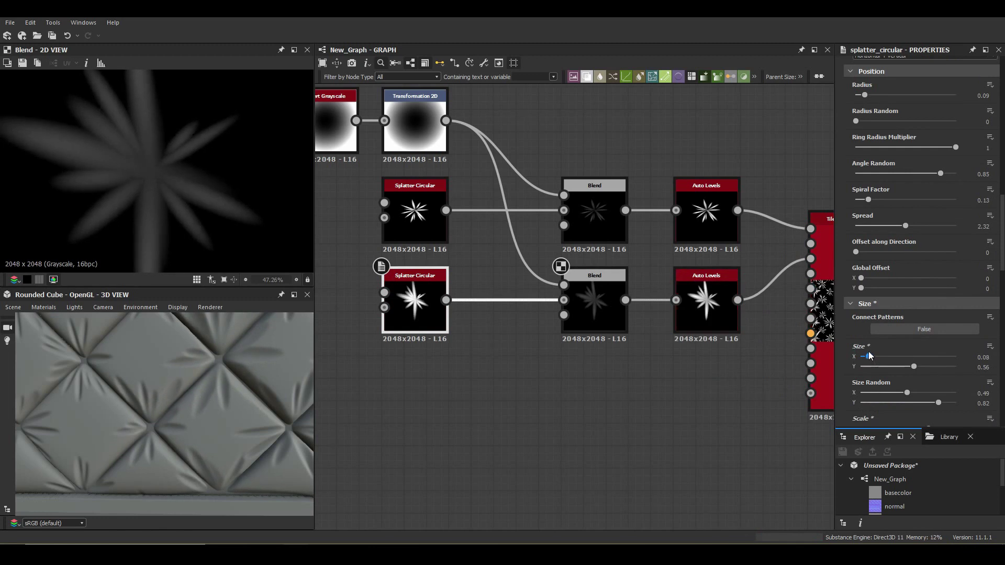
{"action": "scroll", "coordinate": [209, 388], "scroll_direction": "down", "scroll_amount": 5}
{"action": "scroll", "coordinate": [927, 276], "scroll_direction": "down", "scroll_amount": 5}
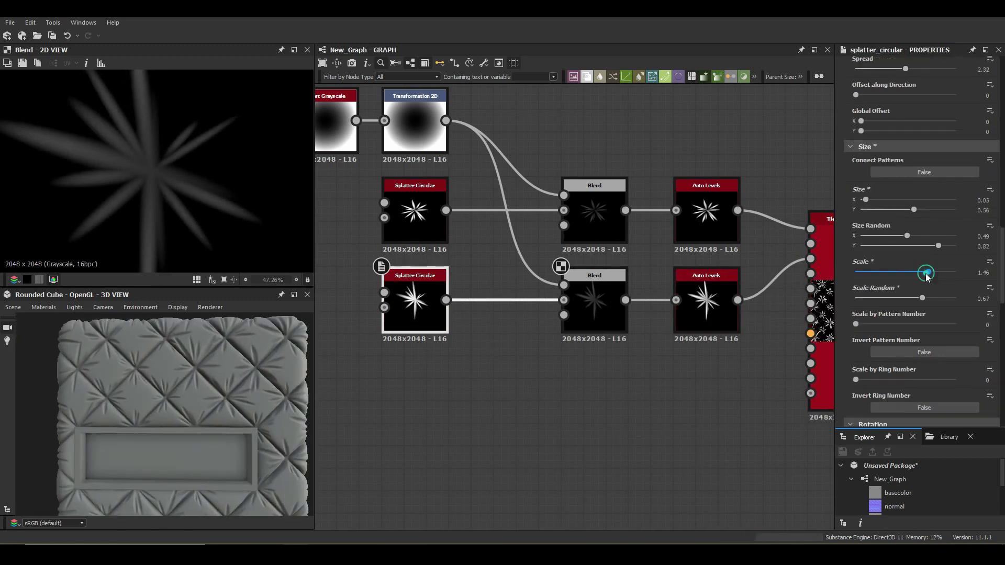
{"action": "mouse_move", "coordinate": [855, 228]}
{"action": "left_mouse_down"}
{"action": "mouse_move", "coordinate": [904, 228]}
{"action": "mouse_move", "coordinate": [879, 251]}
{"action": "left_mouse_up"}
{"action": "scroll", "coordinate": [906, 251], "scroll_direction": "up", "scroll_amount": 10}
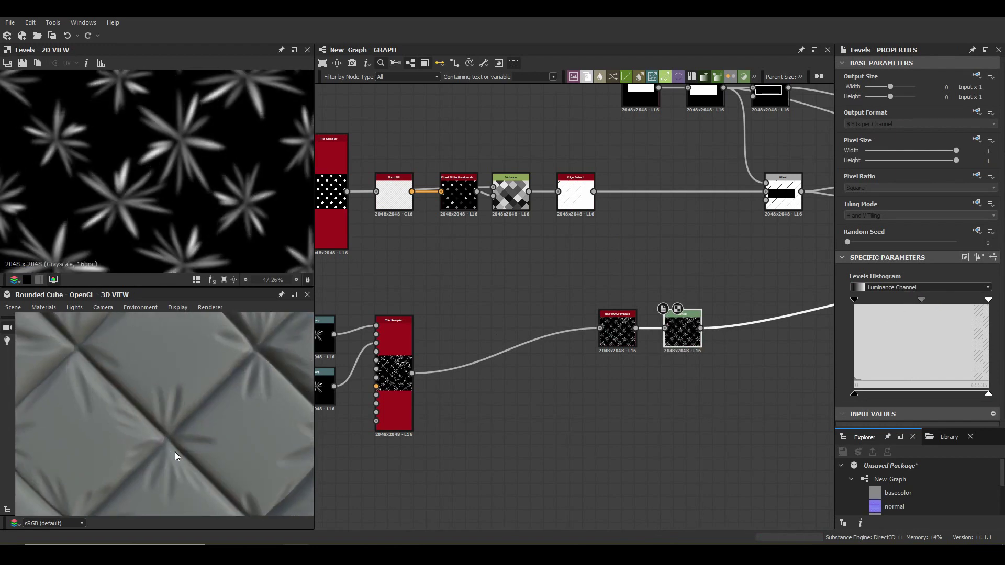
Delete the Curve node and raise the Non Uniform Blur intensity to about 18
{"action": "middle_click_drag", "start_coordinate": [823, 271], "coordinate": [640, 302]}
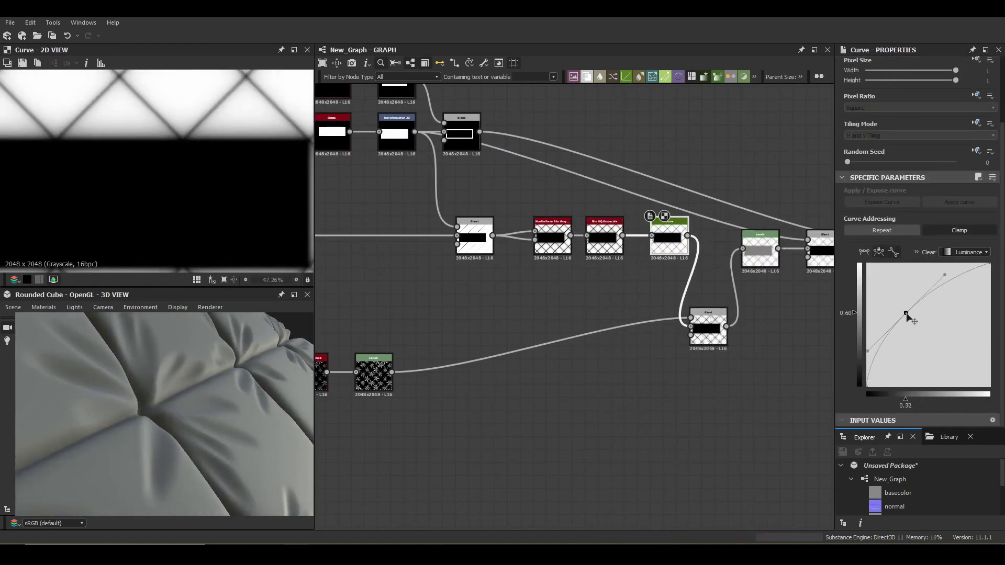
{"action": "key", "text": "Delete"}
{"action": "left_click", "coordinate": [552, 231]}
{"action": "left_click_drag", "start_coordinate": [869, 324], "coordinate": [887, 324]}
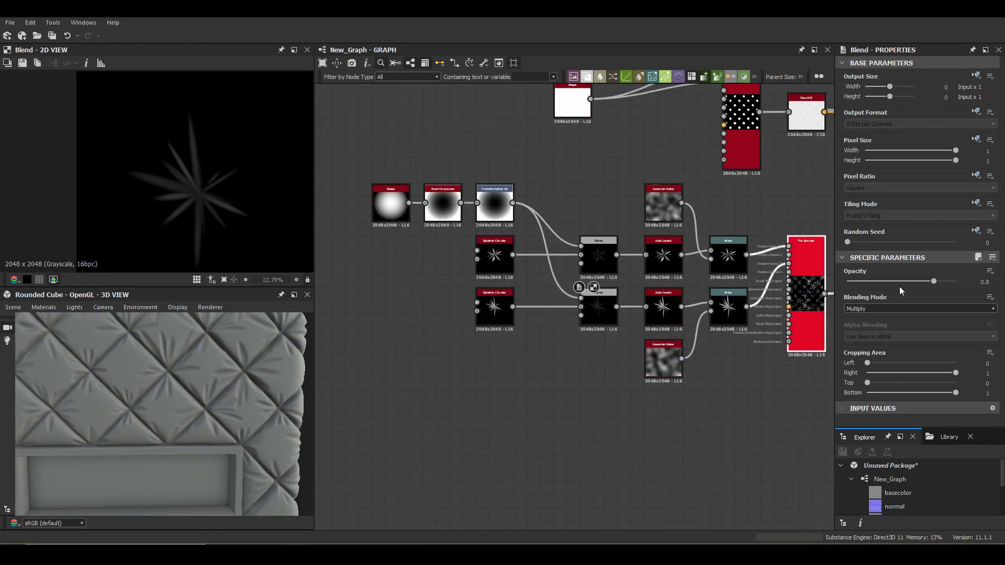
Increase the non-uniform blur intensity further and move the blend beside the Blur HQ node
{"action": "left_click", "coordinate": [495, 308]}
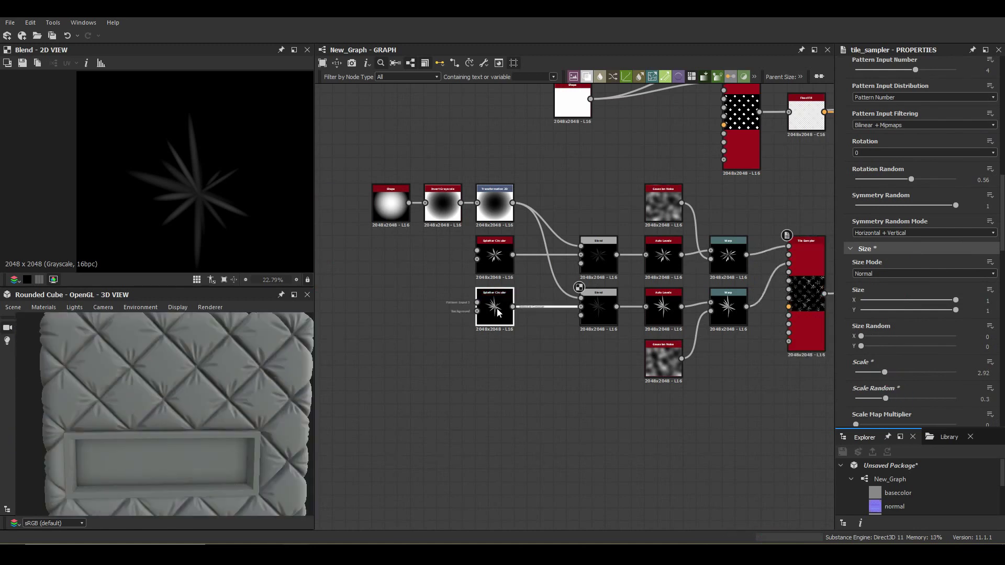
{"action": "left_click_drag", "start_coordinate": [196, 421], "coordinate": [234, 417]}
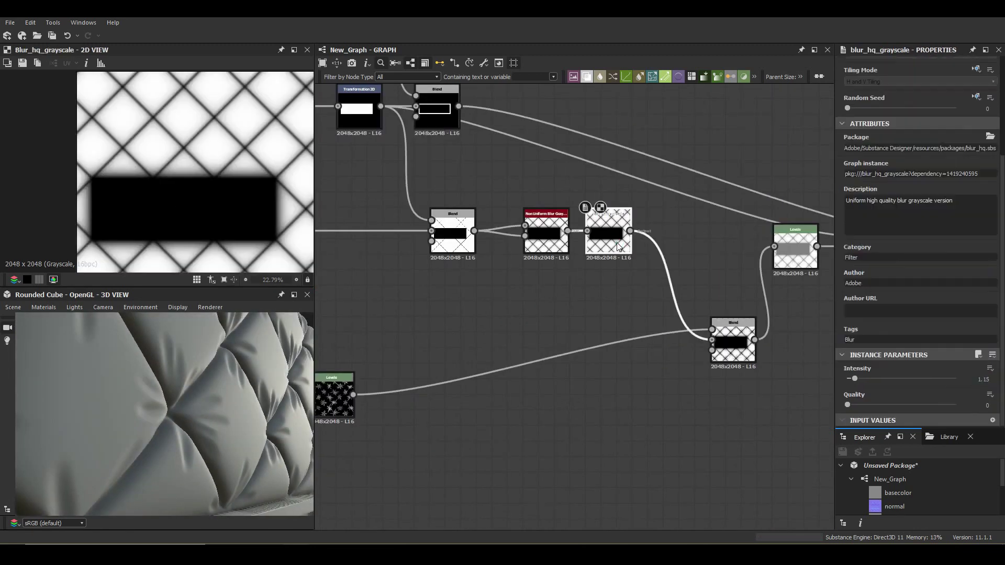
{"action": "left_click", "coordinate": [546, 230]}
{"action": "left_click_drag", "start_coordinate": [879, 409], "coordinate": [892, 412]}
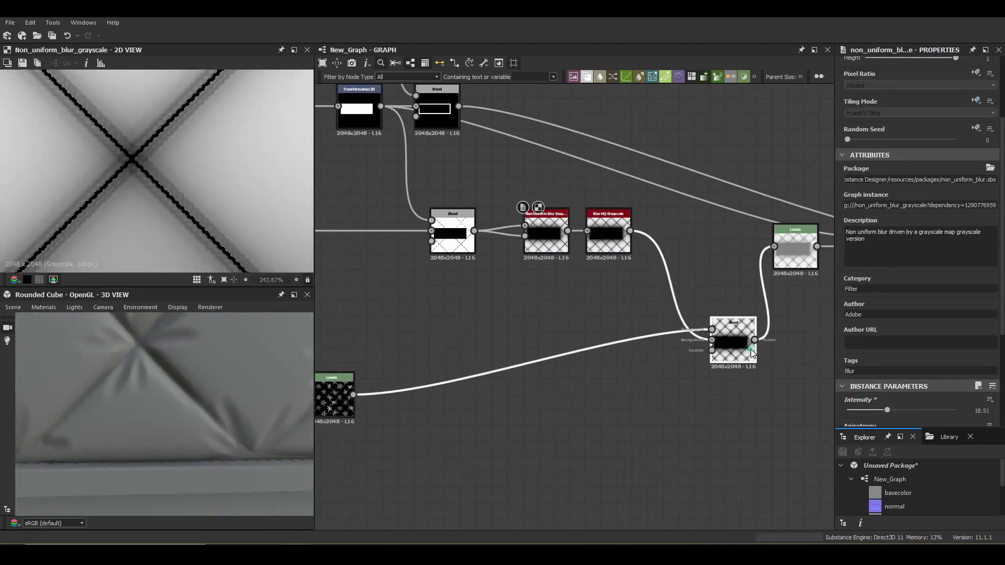
{"action": "left_click", "coordinate": [732, 340]}
{"action": "left_click_drag", "start_coordinate": [733, 341], "coordinate": [695, 242]}
{"action": "scroll", "coordinate": [417, 380], "scroll_direction": "down", "scroll_amount": 3}
Add a Shape node squashed into a small flat 0.68×0.25 stitch rectangle
{"action": "key", "text": "space"}
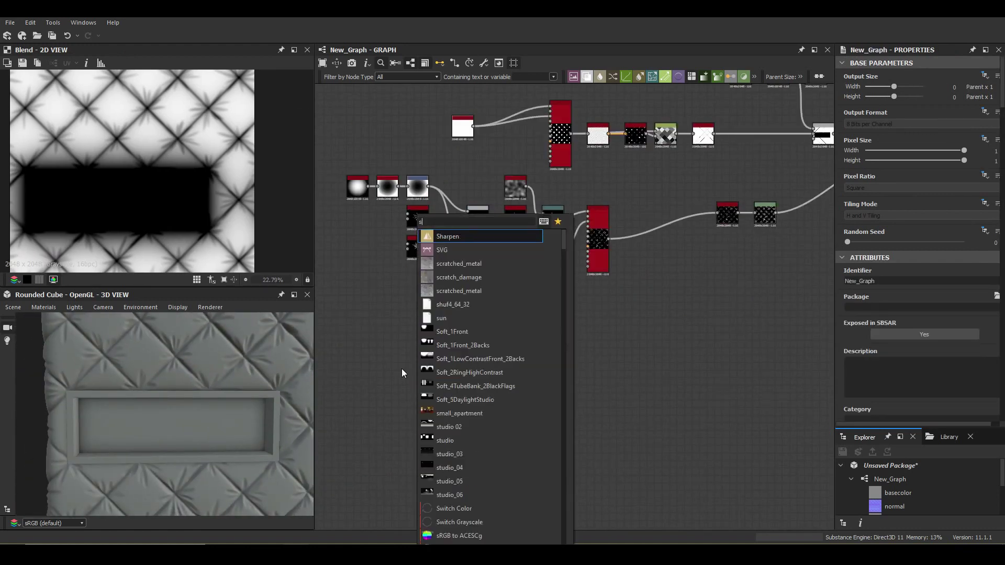
{"action": "left_click", "coordinate": [471, 231]}
{"action": "scroll", "coordinate": [558, 298], "scroll_direction": "down", "scroll_amount": 2}
{"action": "scroll", "coordinate": [953, 352], "scroll_direction": "down", "scroll_amount": 3}
{"action": "left_click_drag", "start_coordinate": [954, 352], "coordinate": [882, 354]}
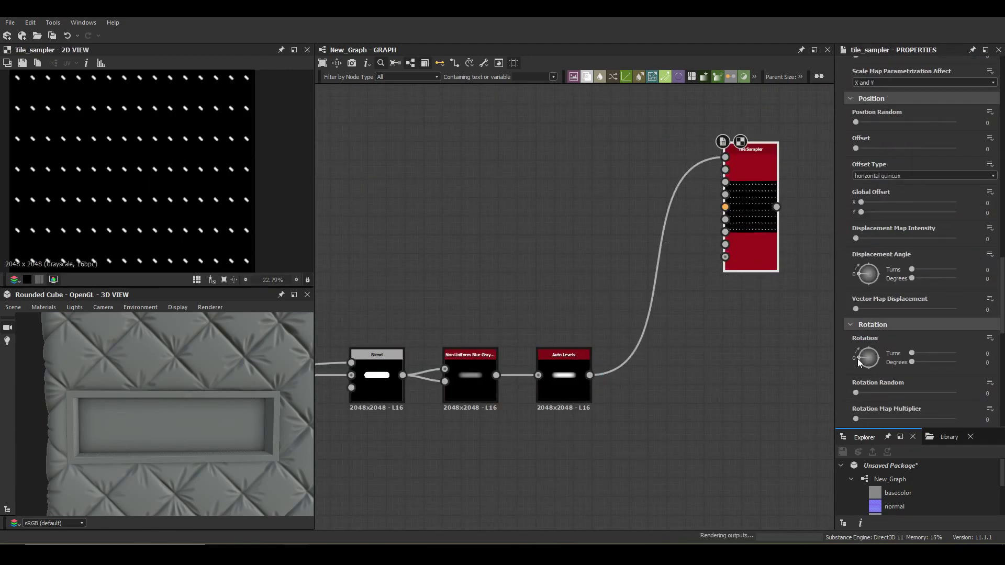
Raise the stitch mask threshold to 0.29
{"action": "scroll", "coordinate": [677, 325], "scroll_direction": "down", "scroll_amount": 3}
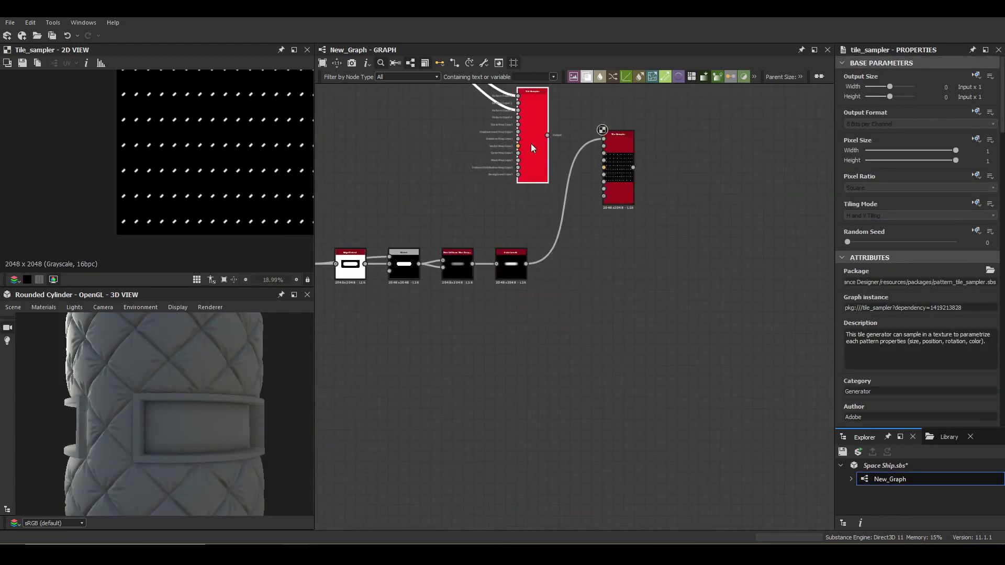
{"action": "scroll", "coordinate": [891, 318], "scroll_direction": "down", "scroll_amount": 5}
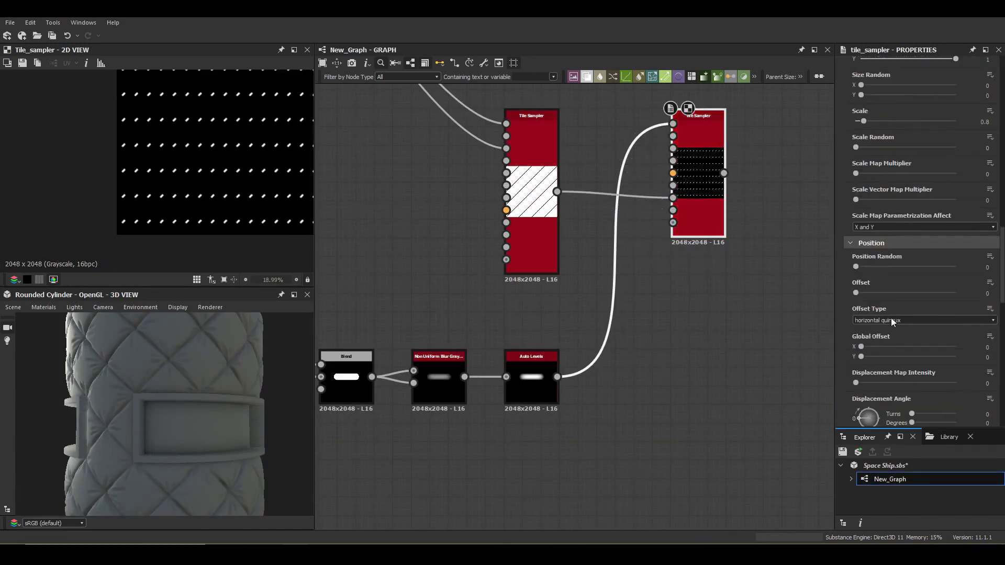
{"action": "scroll", "coordinate": [891, 318], "scroll_direction": "down", "scroll_amount": 5}
{"action": "left_click_drag", "start_coordinate": [856, 236], "coordinate": [885, 239]}
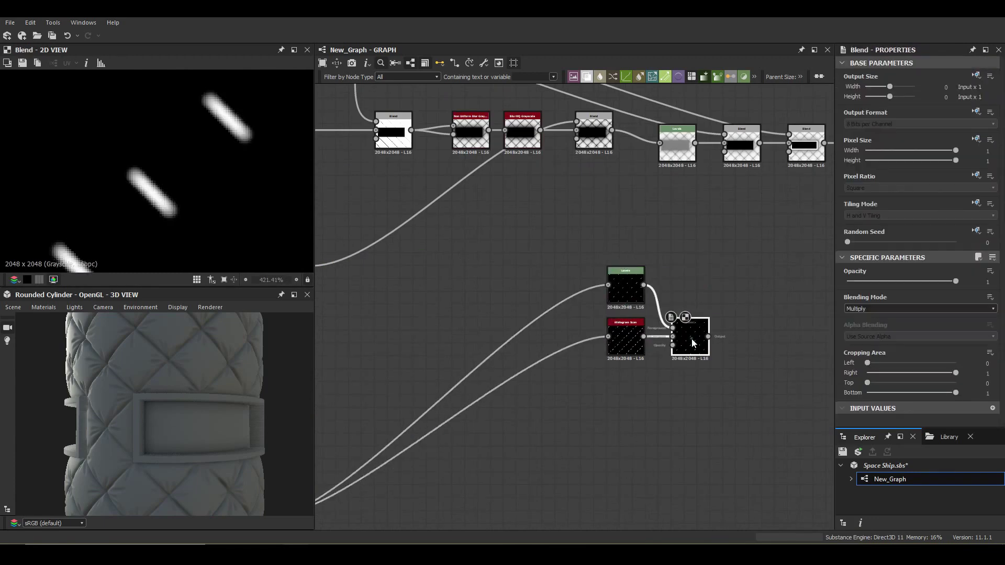
Set the stitch Blend node's blending mode to Max (Lighten)
{"action": "left_click", "coordinate": [870, 309]}
{"action": "left_click", "coordinate": [862, 351]}
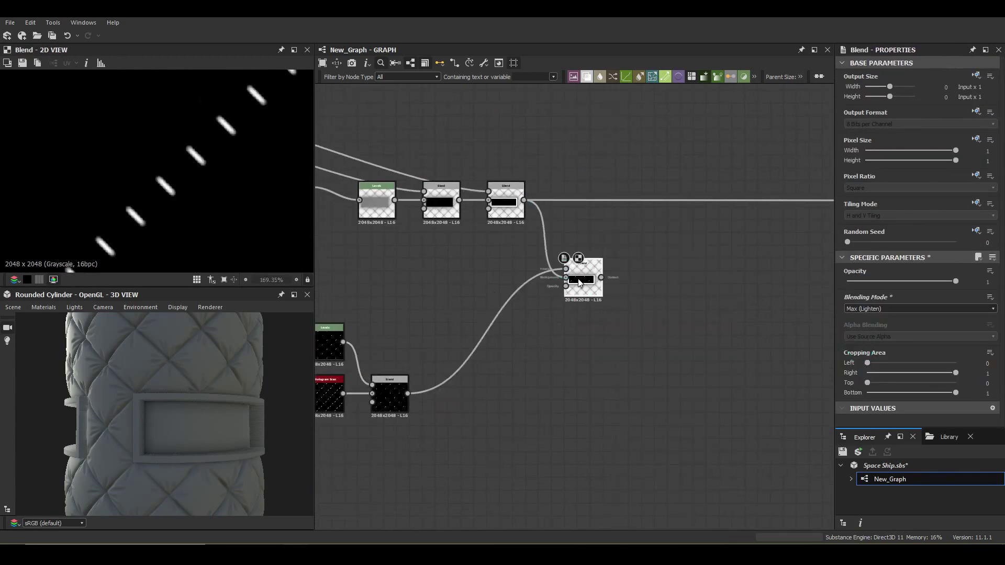
{"action": "scroll", "coordinate": [157, 175], "scroll_direction": "down", "scroll_amount": 5}
{"action": "scroll", "coordinate": [591, 250], "scroll_direction": "down", "scroll_amount": 3}
{"action": "scroll", "coordinate": [523, 319], "scroll_direction": "down", "scroll_amount": 3}
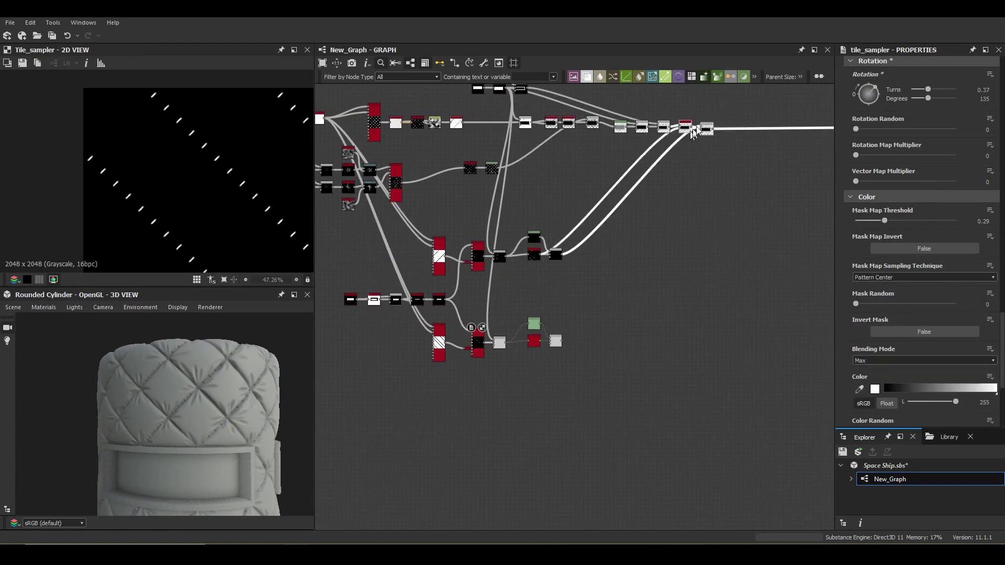
Widen the stitches by setting the tile sampler's Size X to 0.8
{"action": "scroll", "coordinate": [523, 275], "scroll_direction": "up", "scroll_amount": 3}
{"action": "left_click_drag", "start_coordinate": [521, 352], "coordinate": [611, 382]}
{"action": "scroll", "coordinate": [713, 348], "scroll_direction": "up", "scroll_amount": 5}
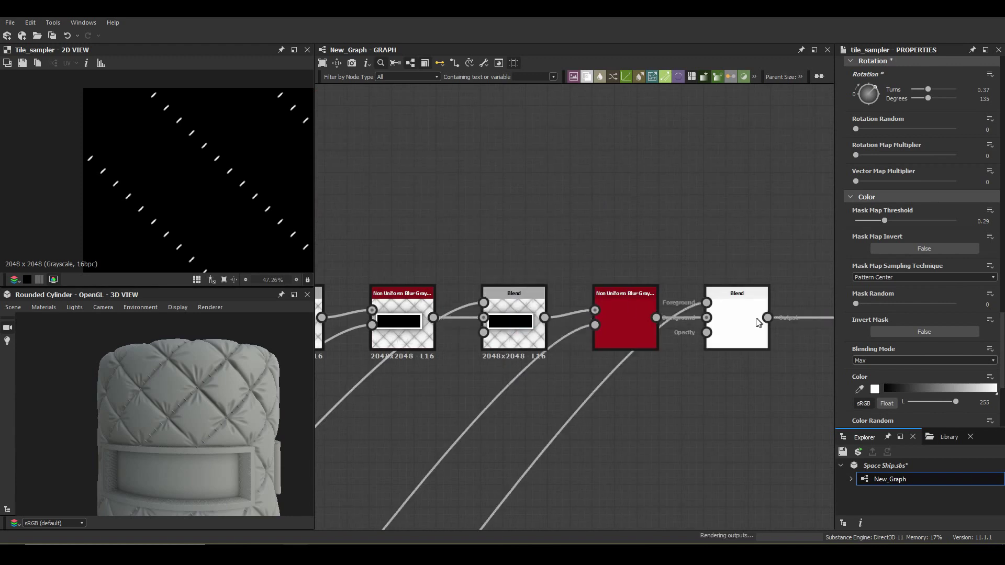
{"action": "scroll", "coordinate": [759, 322], "scroll_direction": "down", "scroll_amount": 2}
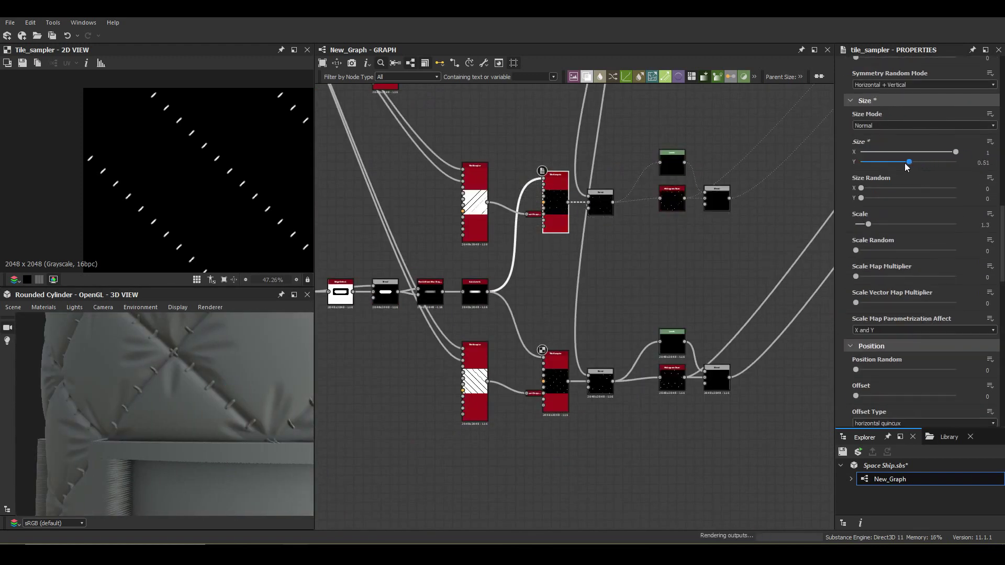
{"action": "left_click_drag", "start_coordinate": [913, 158], "coordinate": [926, 158]}
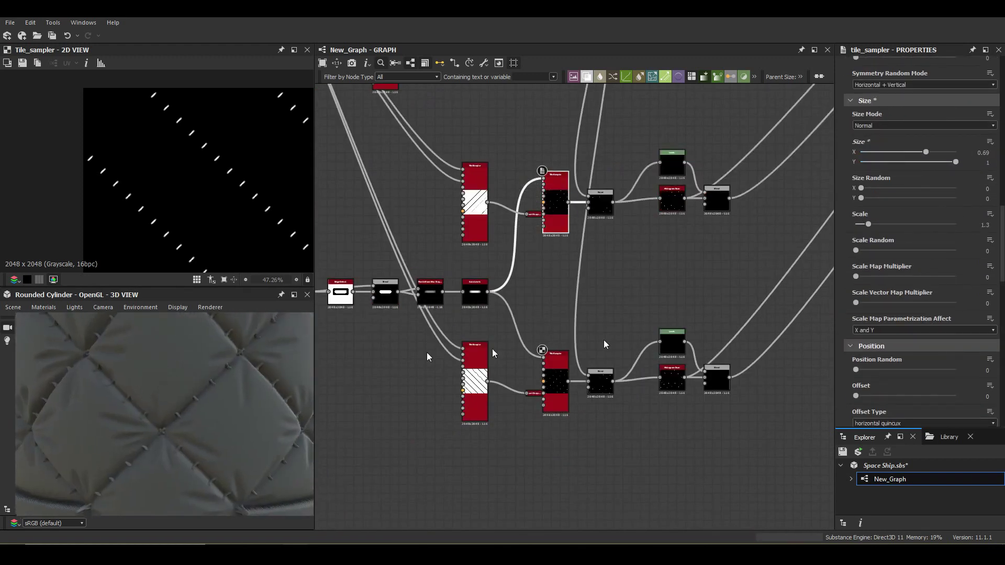
{"action": "left_click_drag", "start_coordinate": [224, 415], "coordinate": [233, 413]}
{"action": "left_click_drag", "start_coordinate": [925, 152], "coordinate": [927, 152]}
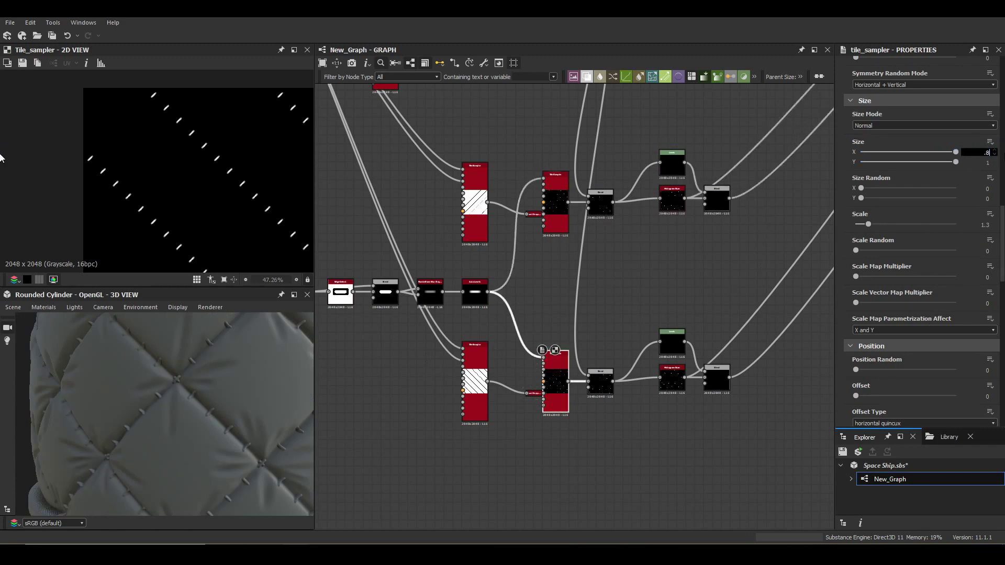
{"action": "key", "text": "Return"}
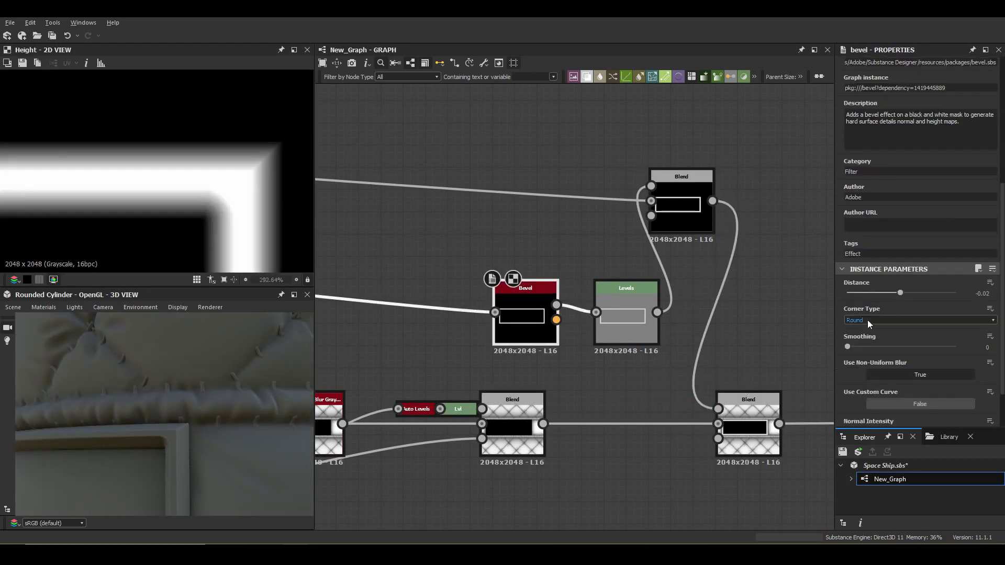
Select the Levels node after the bevel and inspect the padded rim in 3D
{"action": "left_click", "coordinate": [644, 335]}
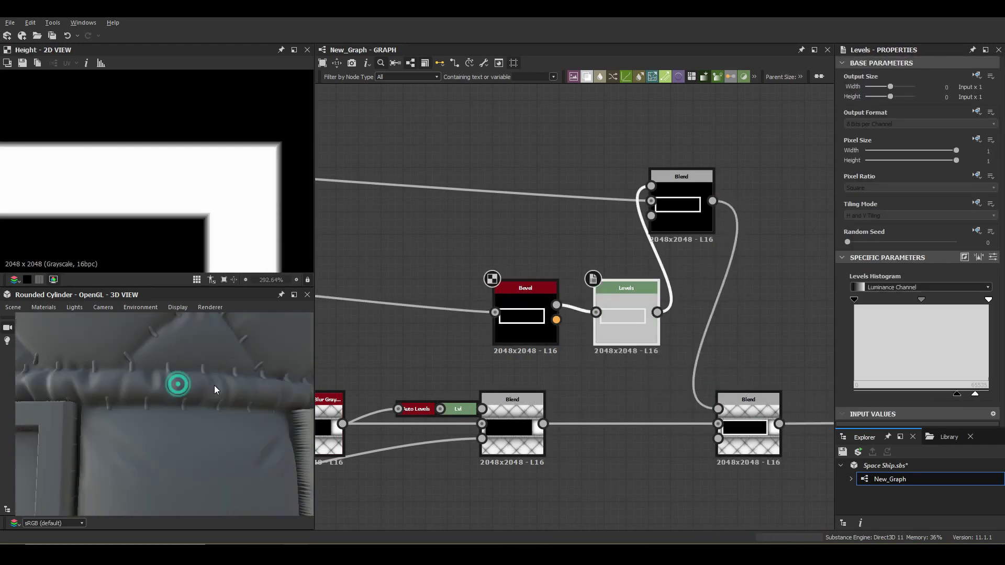
{"action": "left_click_drag", "start_coordinate": [179, 380], "coordinate": [177, 403]}
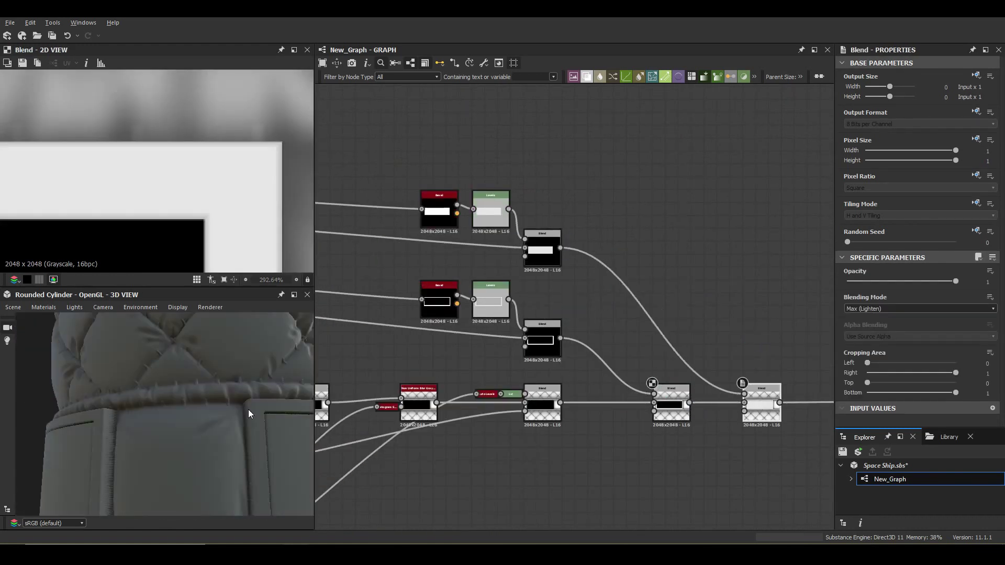
{"action": "scroll", "coordinate": [900, 309], "scroll_direction": "down", "scroll_amount": 4}
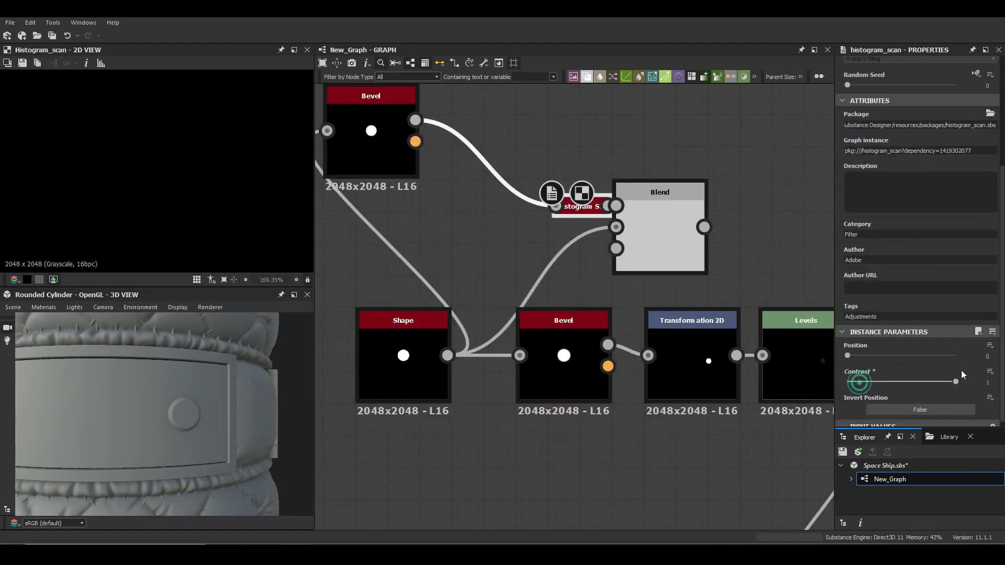
Subtract shapes to make a ring, then bevel a tall-rectangle number 1 and merge it with Max (Lighten)
{"action": "left_click", "coordinate": [865, 331]}
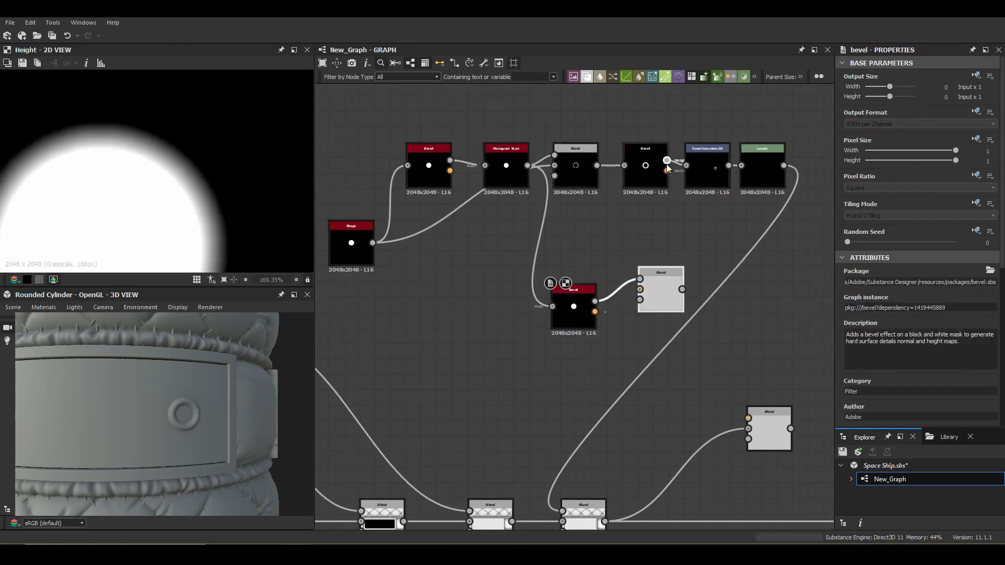
{"action": "left_click", "coordinate": [518, 178]}
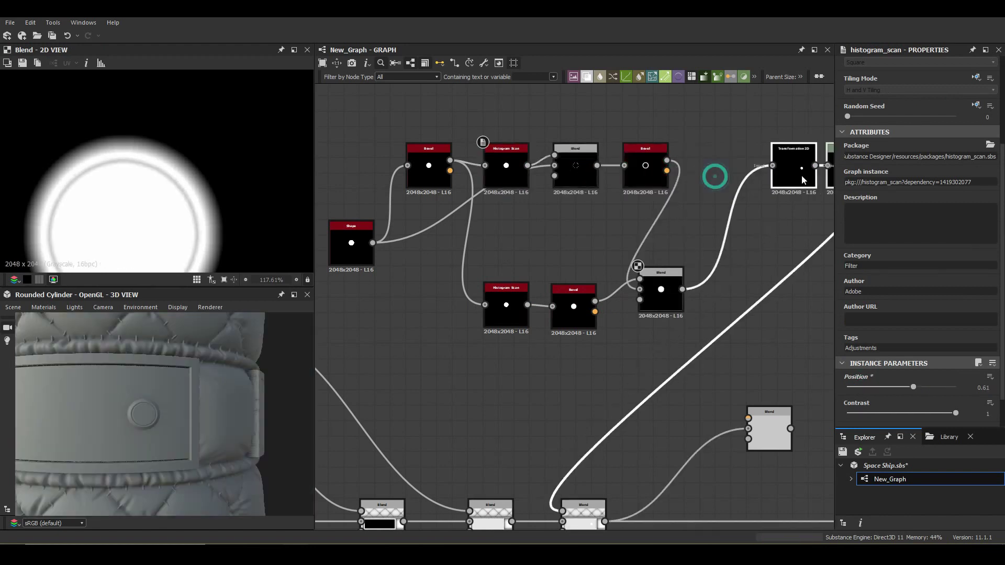
{"action": "left_click", "coordinate": [883, 373]}
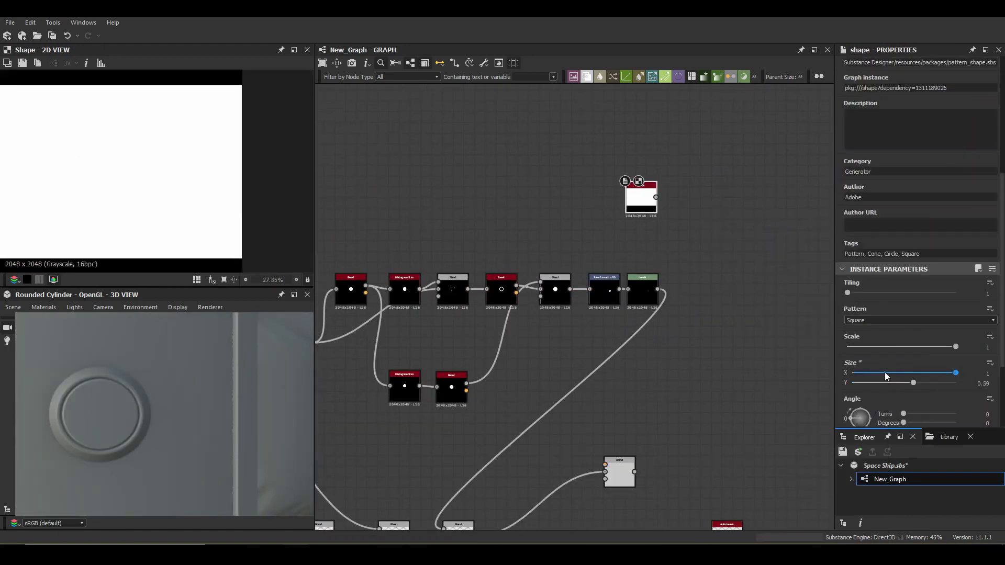
{"action": "left_click", "coordinate": [916, 383]}
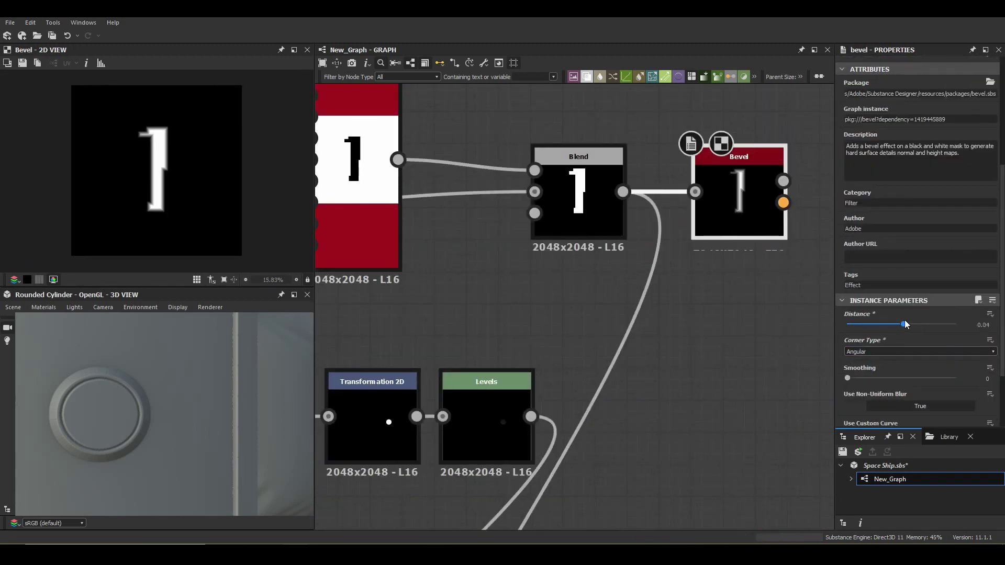
{"action": "left_click", "coordinate": [852, 377]}
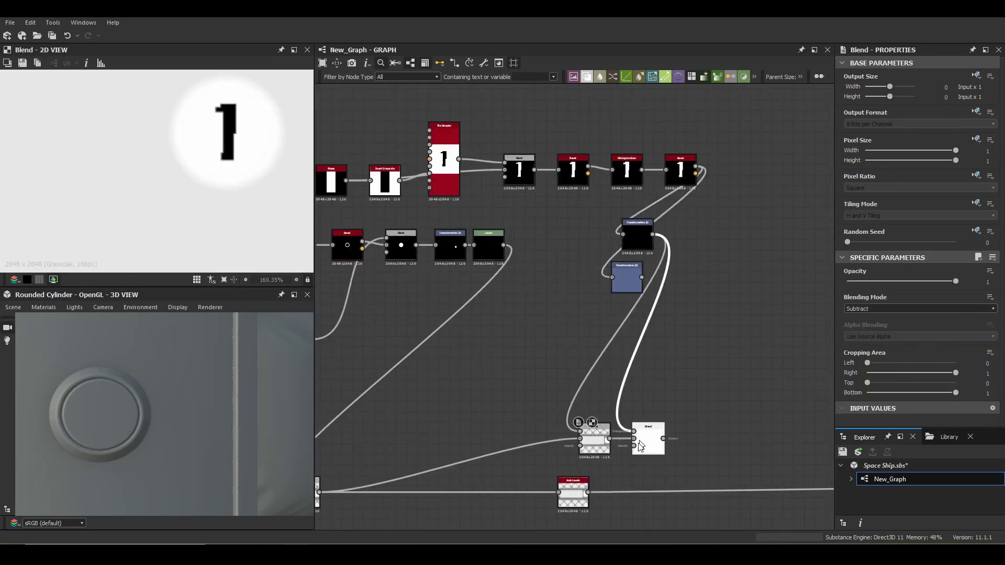
{"action": "left_click", "coordinate": [857, 351]}
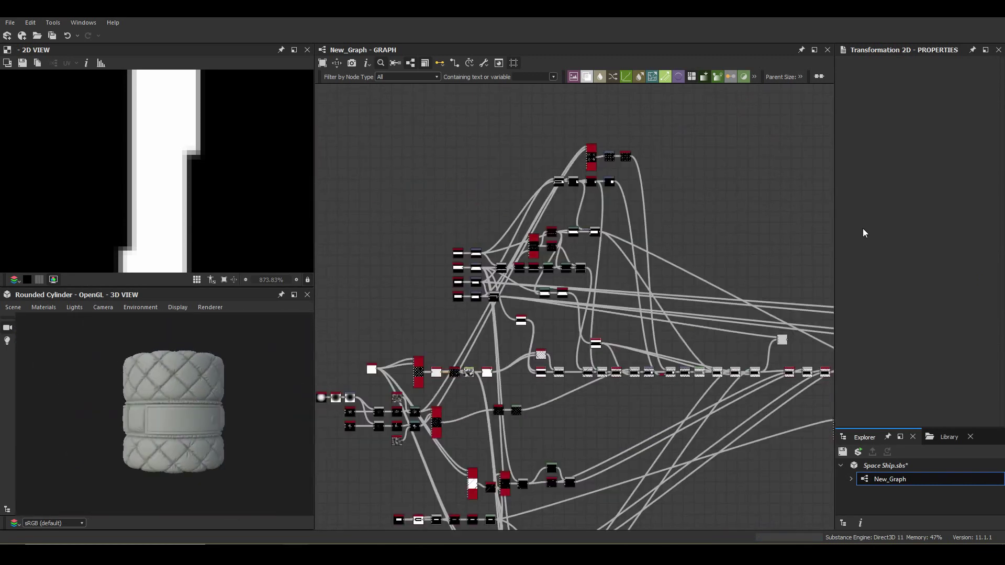
Raise the Non Uniform Blur intensity slightly to roughen the plate outline, checking the 1 badge
{"action": "scroll", "coordinate": [559, 448], "scroll_direction": "down", "scroll_amount": 8}
{"action": "scroll", "coordinate": [714, 346], "scroll_direction": "up", "scroll_amount": 3}
{"action": "scroll", "coordinate": [187, 420], "scroll_direction": "up", "scroll_amount": 5}
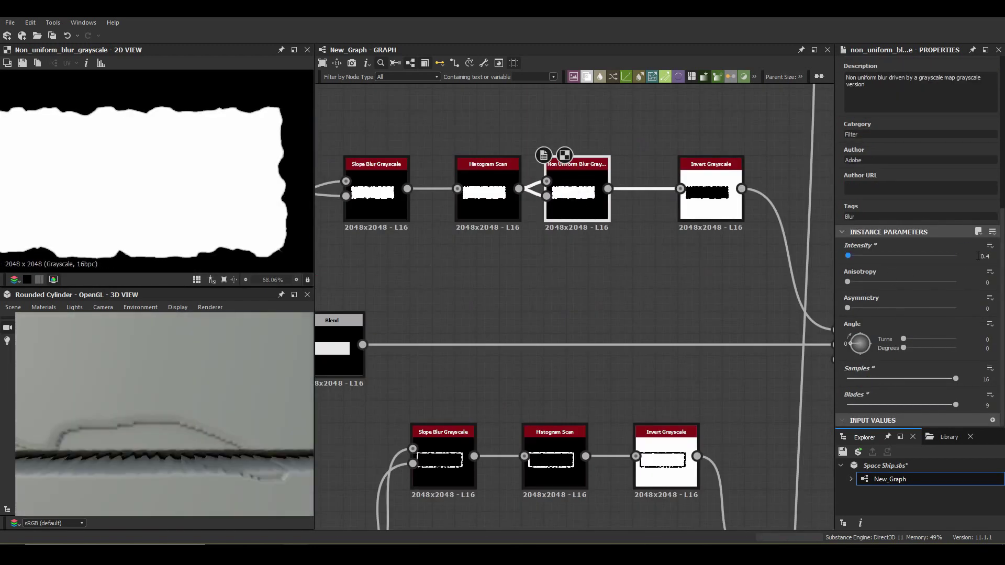
{"action": "scroll", "coordinate": [598, 187], "scroll_direction": "up", "scroll_amount": 2}
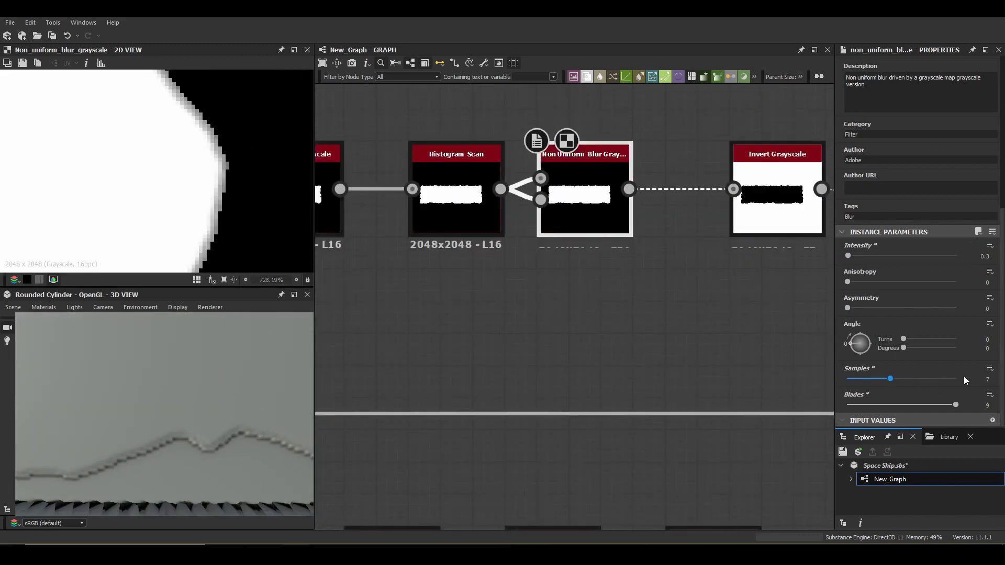
{"action": "left_click_drag", "start_coordinate": [848, 256], "coordinate": [851, 257]}
{"action": "scroll", "coordinate": [503, 412], "scroll_direction": "down", "scroll_amount": 3}
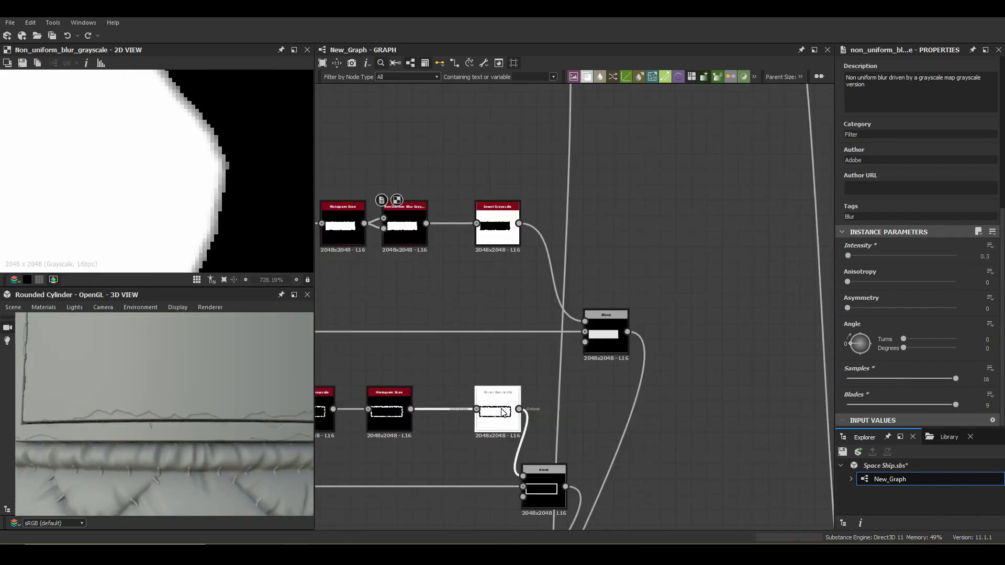
{"action": "scroll", "coordinate": [418, 376], "scroll_direction": "down", "scroll_amount": 3}
{"action": "scroll", "coordinate": [450, 331], "scroll_direction": "down", "scroll_amount": 3}
{"action": "left_click_drag", "start_coordinate": [173, 429], "coordinate": [225, 387]}
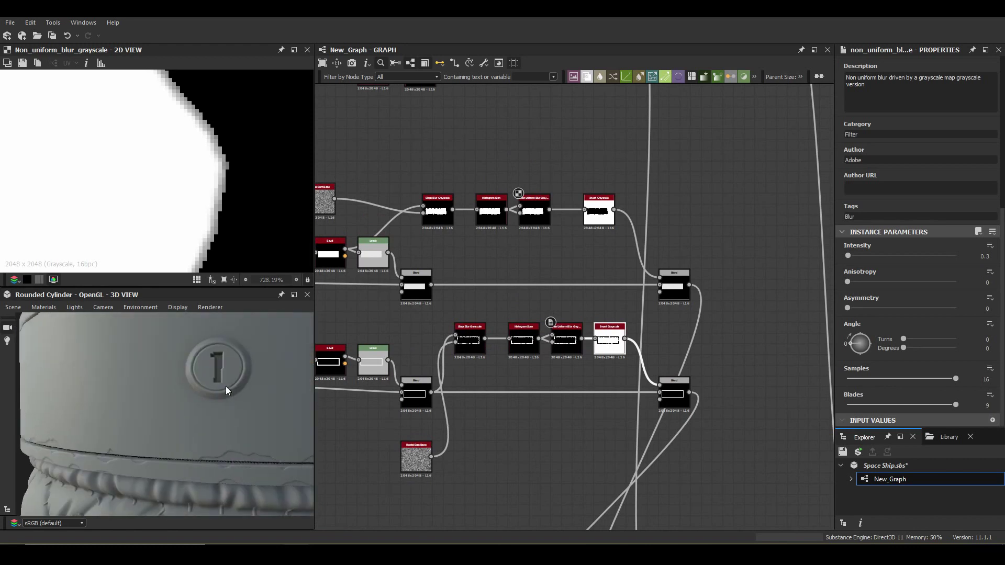
{"action": "scroll", "coordinate": [241, 384], "scroll_direction": "up", "scroll_amount": 2}
{"action": "middle_click_drag", "start_coordinate": [550, 229], "coordinate": [565, 285]}
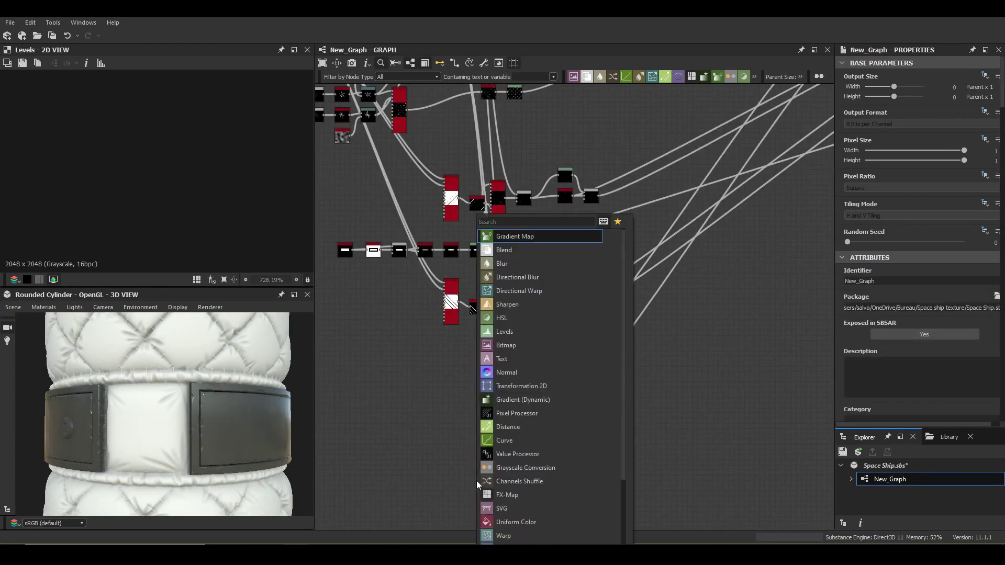
Narrow the Shape to Size X 0.15 and feed its orange gradient-mapped stripes into the colour blend
{"action": "left_click_drag", "start_coordinate": [956, 373], "coordinate": [868, 373]}
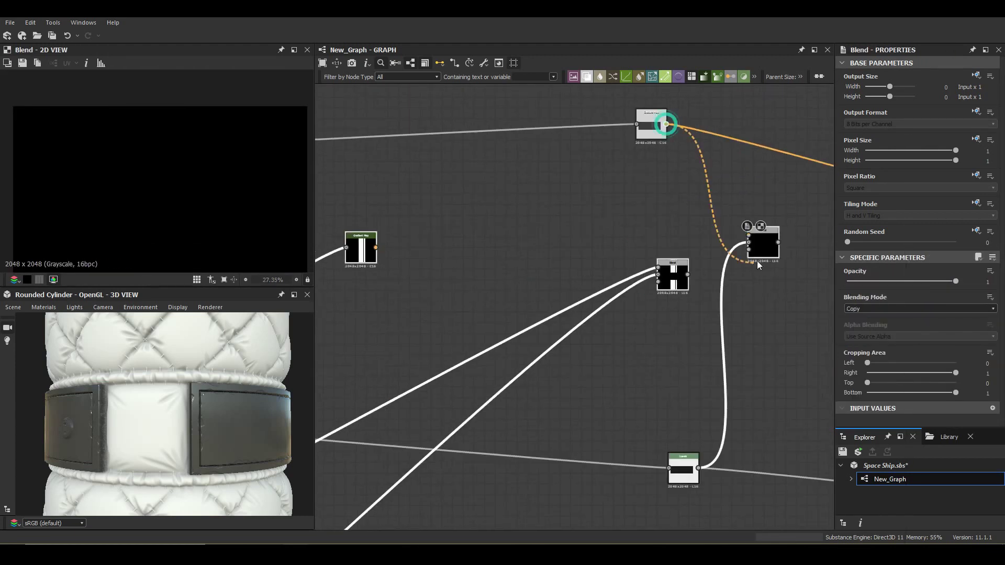
{"action": "left_click_drag", "start_coordinate": [757, 263], "coordinate": [748, 242]}
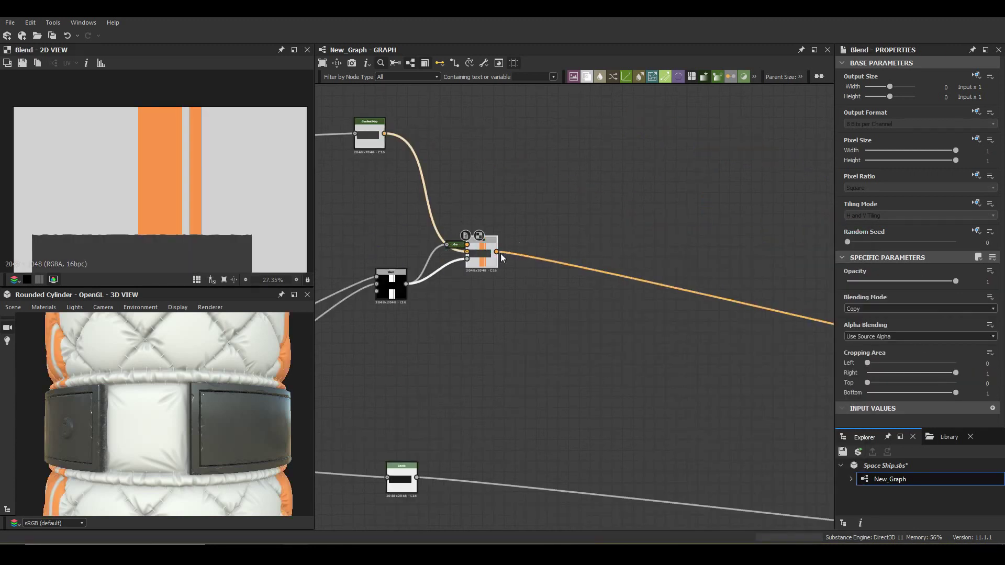
{"action": "scroll", "coordinate": [96, 374], "scroll_direction": "down", "scroll_amount": 3}
{"action": "scroll", "coordinate": [162, 398], "scroll_direction": "up", "scroll_amount": 5}
{"action": "scroll", "coordinate": [190, 355], "scroll_direction": "down", "scroll_amount": 2}
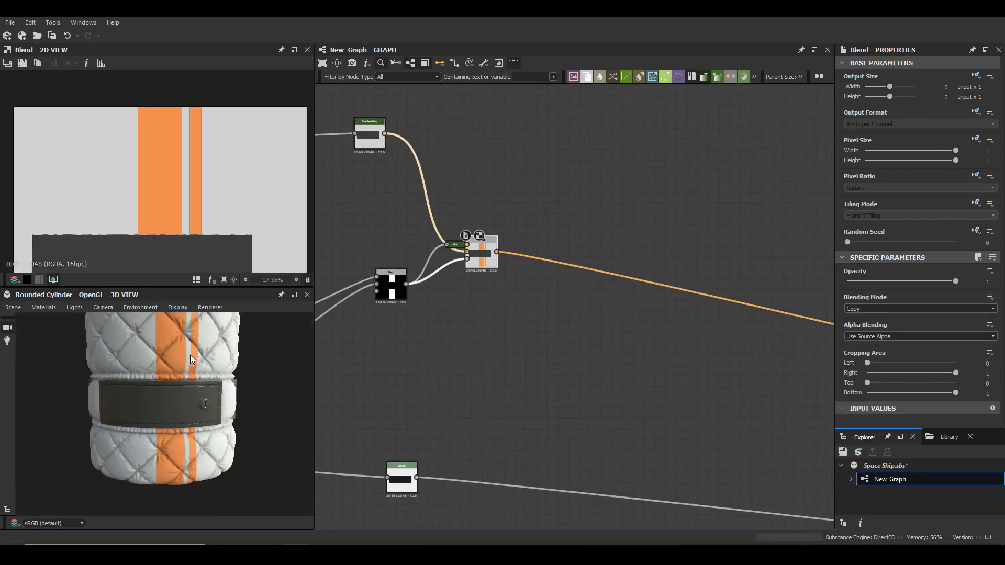
{"action": "scroll", "coordinate": [194, 407], "scroll_direction": "up", "scroll_amount": 3}
{"action": "scroll", "coordinate": [203, 401], "scroll_direction": "down", "scroll_amount": 3}
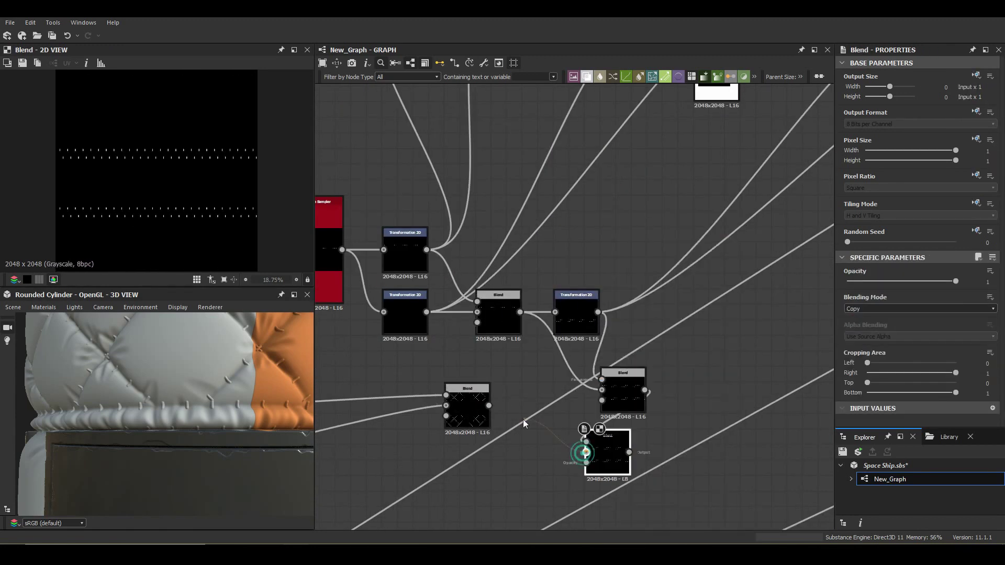
Add the stitch layer, set Histogram Scan Position to 0.97, and inspect the subtracting Blend
{"action": "left_click", "coordinate": [869, 324]}
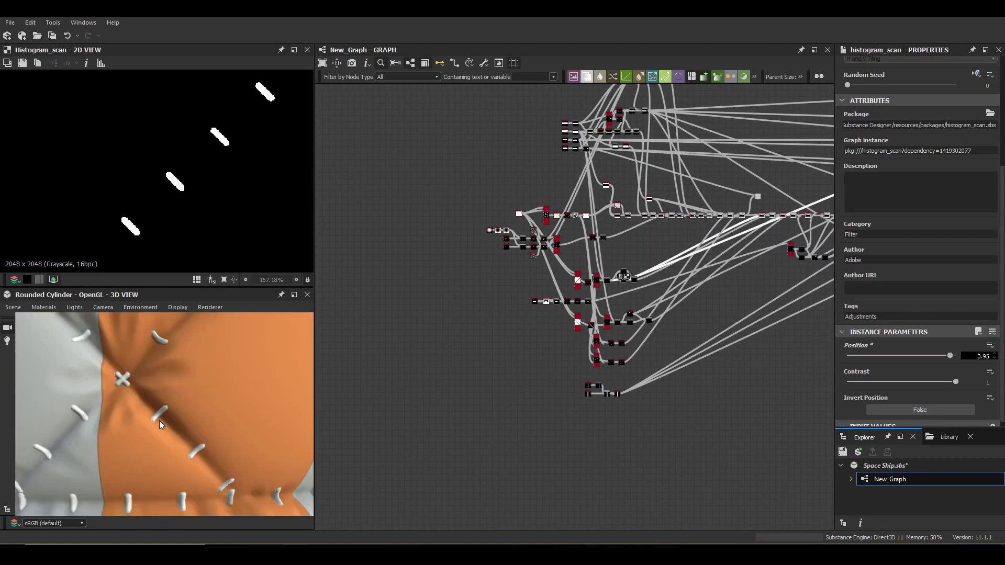
{"action": "left_click", "coordinate": [995, 354]}
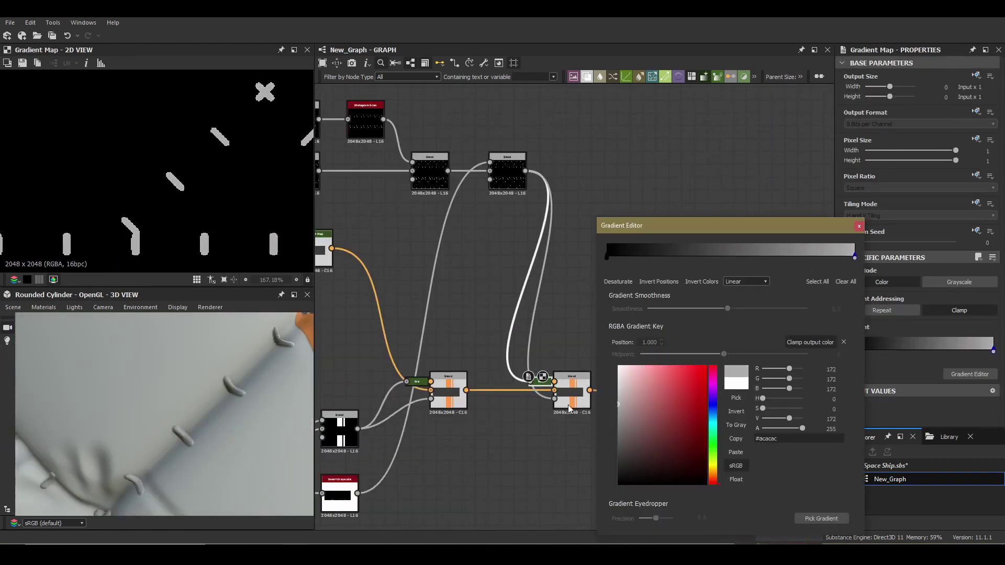
{"action": "scroll", "coordinate": [569, 408], "scroll_direction": "down", "scroll_amount": 3}
{"action": "middle_click_drag", "start_coordinate": [569, 408], "coordinate": [649, 292]}
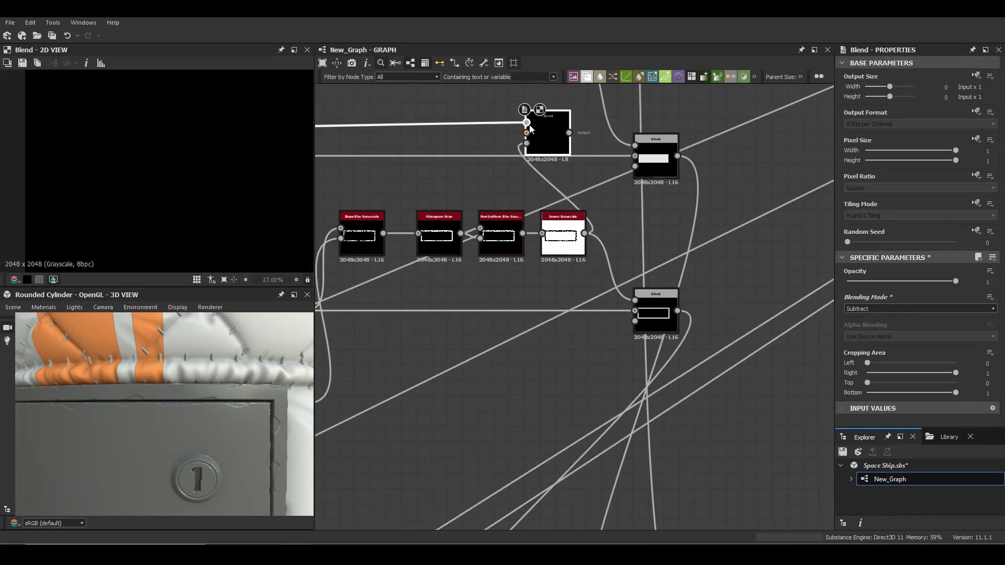
{"action": "scroll", "coordinate": [642, 297], "scroll_direction": "up", "scroll_amount": 2}
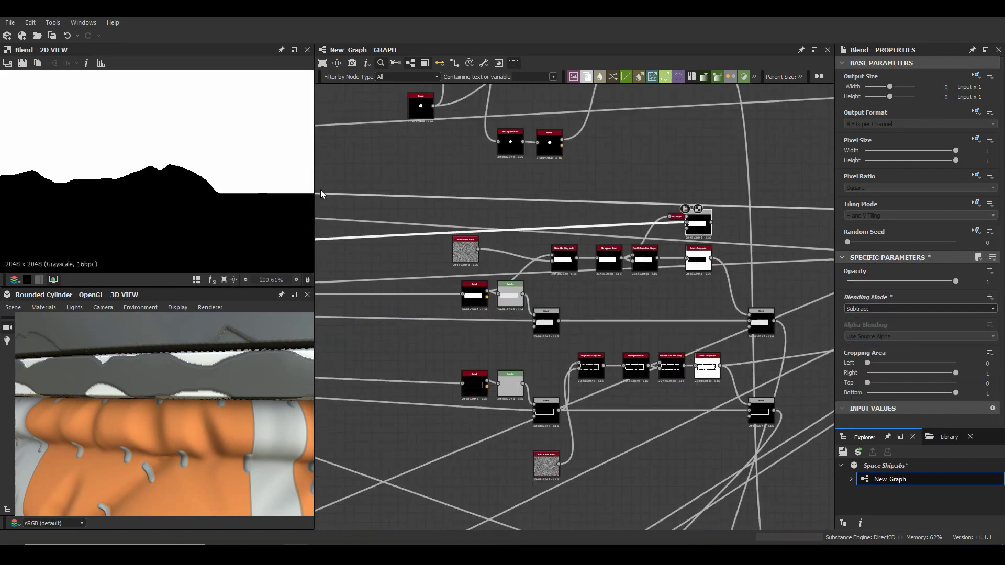
{"action": "left_click", "coordinate": [877, 308]}
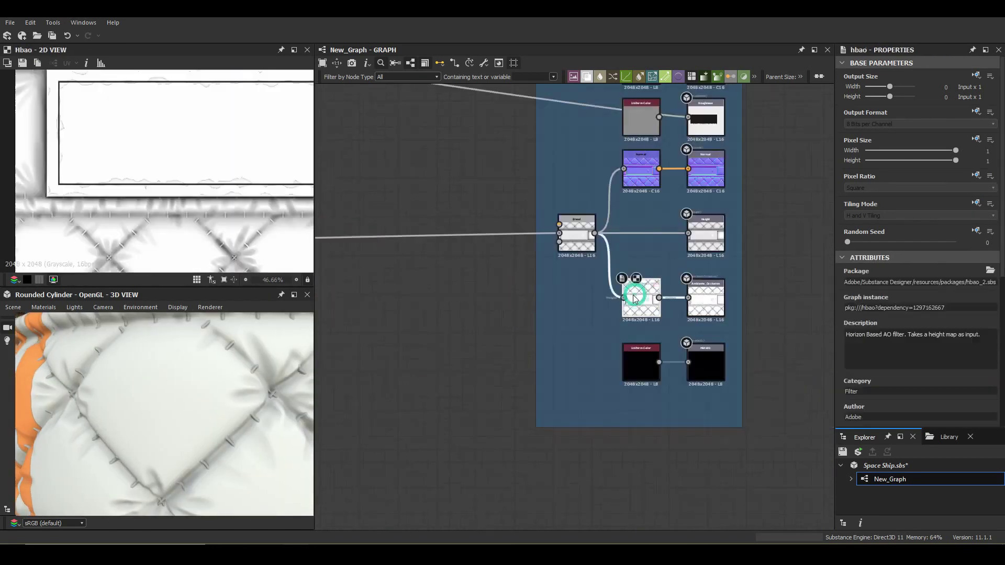
Set hbao Height Depth to 0.09, then select the second Fractal Sum Base noise
{"action": "left_click_drag", "start_coordinate": [856, 355], "coordinate": [858, 355]}
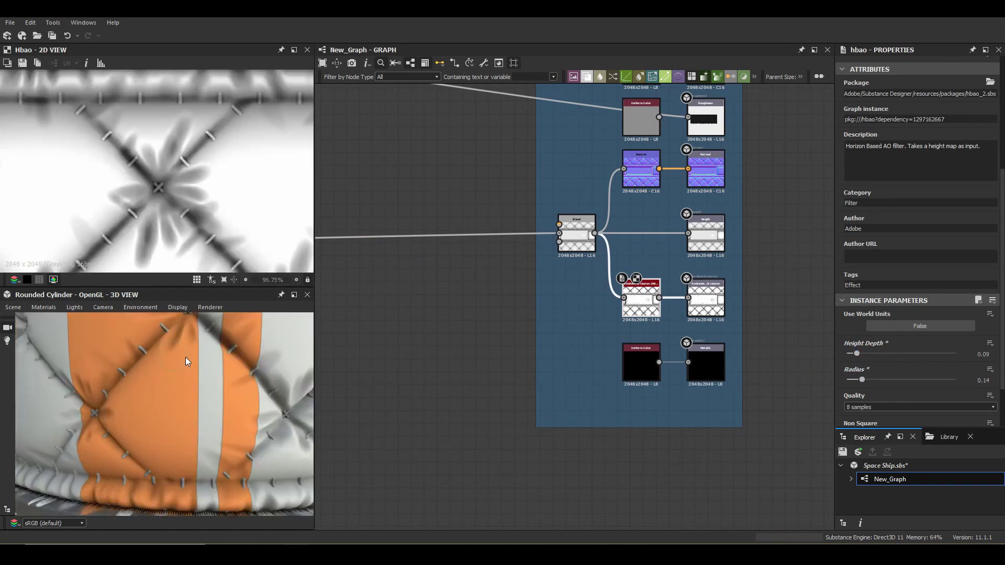
{"action": "mouse_move", "coordinate": [186, 357]}
{"action": "left_mouse_down"}
{"action": "mouse_move", "coordinate": [228, 360]}
{"action": "mouse_move", "coordinate": [198, 362]}
{"action": "mouse_move", "coordinate": [221, 332]}
{"action": "mouse_move", "coordinate": [190, 377]}
{"action": "left_mouse_up"}
{"action": "scroll", "coordinate": [628, 327], "scroll_direction": "down", "scroll_amount": 5}
{"action": "scroll", "coordinate": [598, 180], "scroll_direction": "up", "scroll_amount": 5}
{"action": "left_click", "coordinate": [544, 194]}
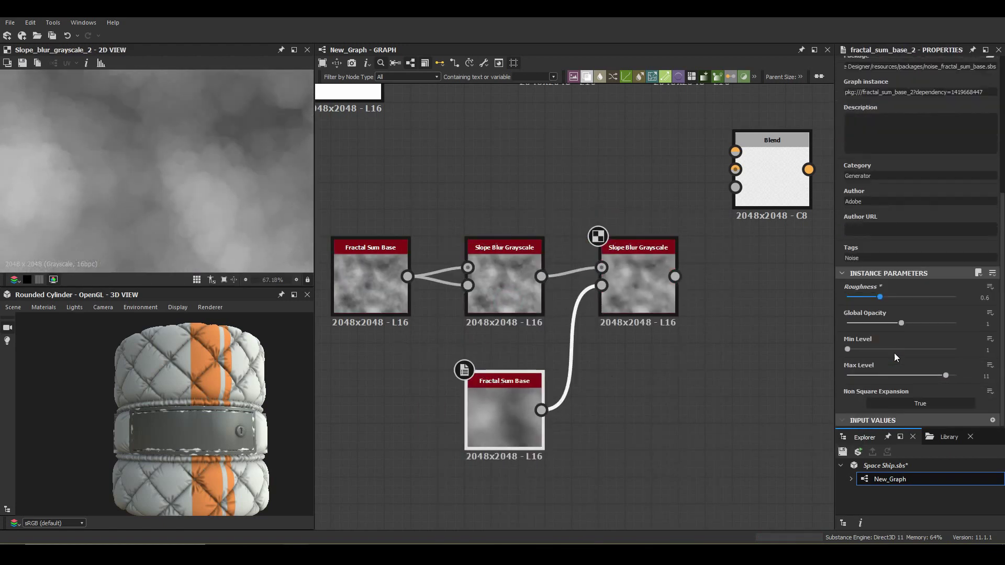
Add a Quantize Grayscale node after the second Slope Blur and search for another node
{"action": "left_click_drag", "start_coordinate": [674, 277], "coordinate": [654, 225]}
{"action": "left_click", "coordinate": [675, 226]}
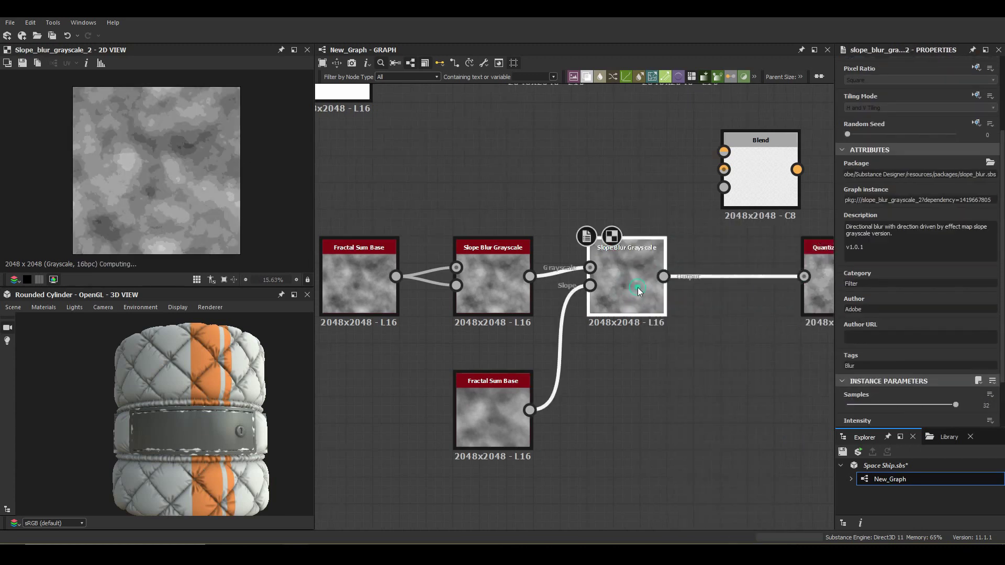
{"action": "scroll", "coordinate": [637, 287], "scroll_direction": "down", "scroll_amount": 3}
{"action": "key", "text": "space"}
{"action": "type", "text": "fo"}
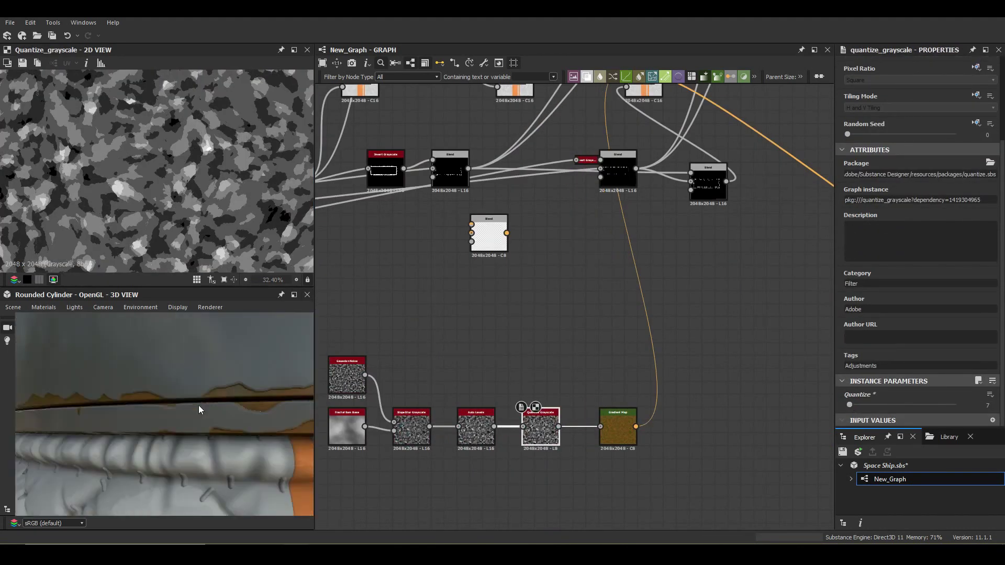
Recolour the Gradient Map keys to rust brown after Auto Levels and Quantize, and add a Normal node
{"action": "left_click_drag", "start_coordinate": [199, 409], "coordinate": [160, 386]}
{"action": "left_click", "coordinate": [476, 428]}
{"action": "left_click", "coordinate": [540, 428]}
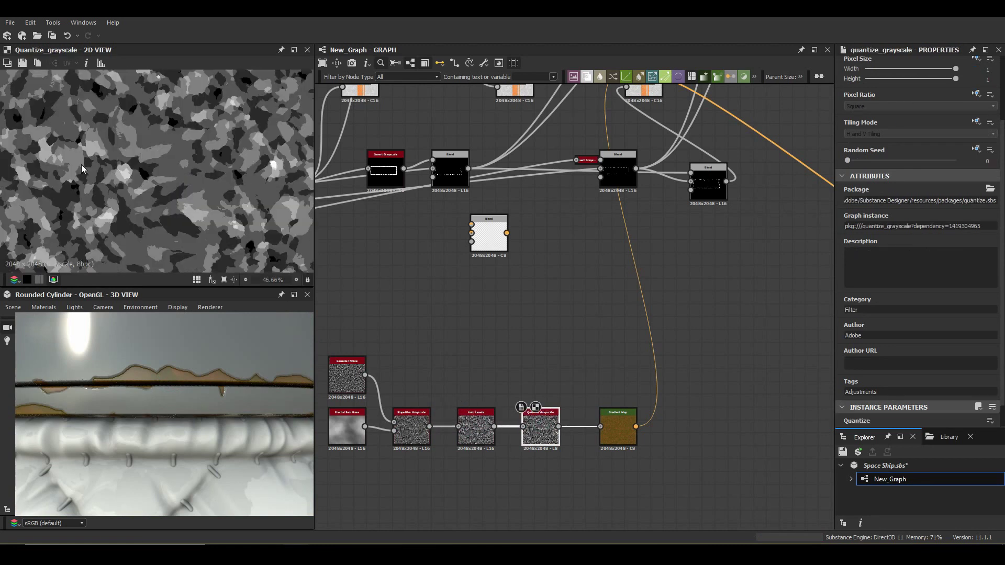
{"action": "left_click", "coordinate": [618, 427]}
{"action": "left_click", "coordinate": [970, 373]}
{"action": "left_click", "coordinate": [607, 258]}
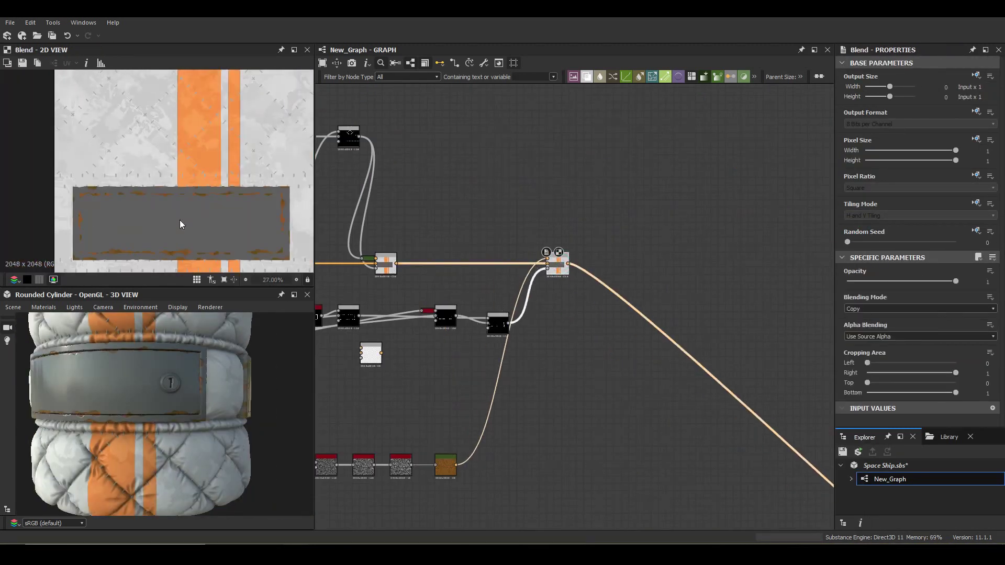
{"action": "scroll", "coordinate": [572, 241], "scroll_direction": "down", "scroll_amount": 5}
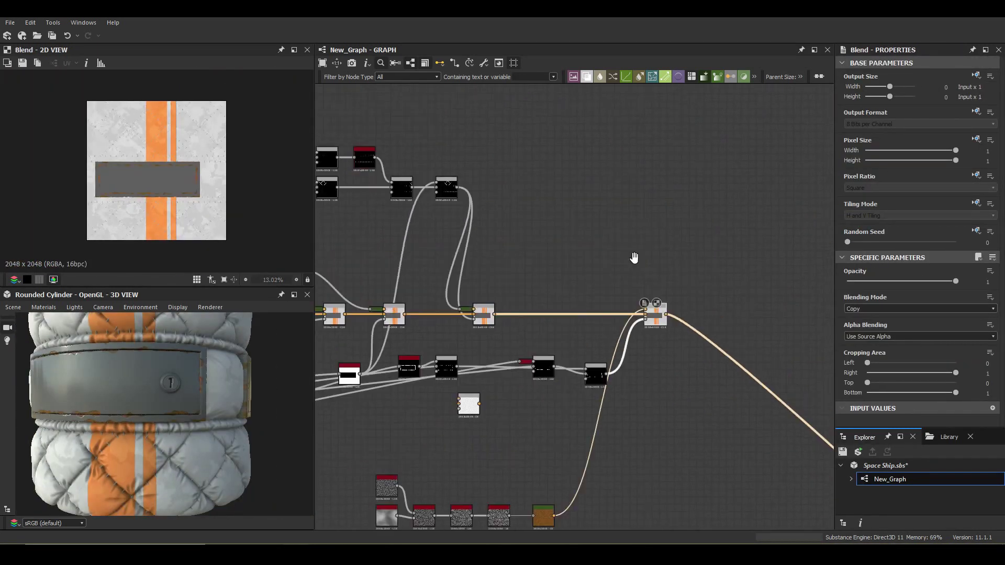
{"action": "right_click", "coordinate": [565, 189]}
{"action": "left_click", "coordinate": [571, 242]}
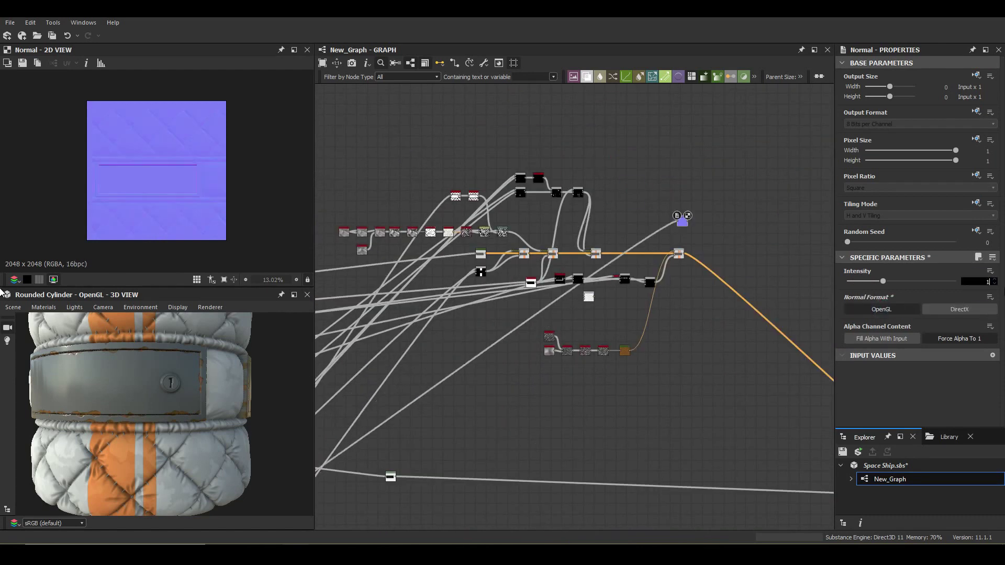
Chain a Curvature Smooth node and a Histogram Scan after the Normal node
{"action": "key", "text": "space"}
{"action": "left_click", "coordinate": [728, 231]}
{"action": "key", "text": "space"}
{"action": "type", "text": "his"}
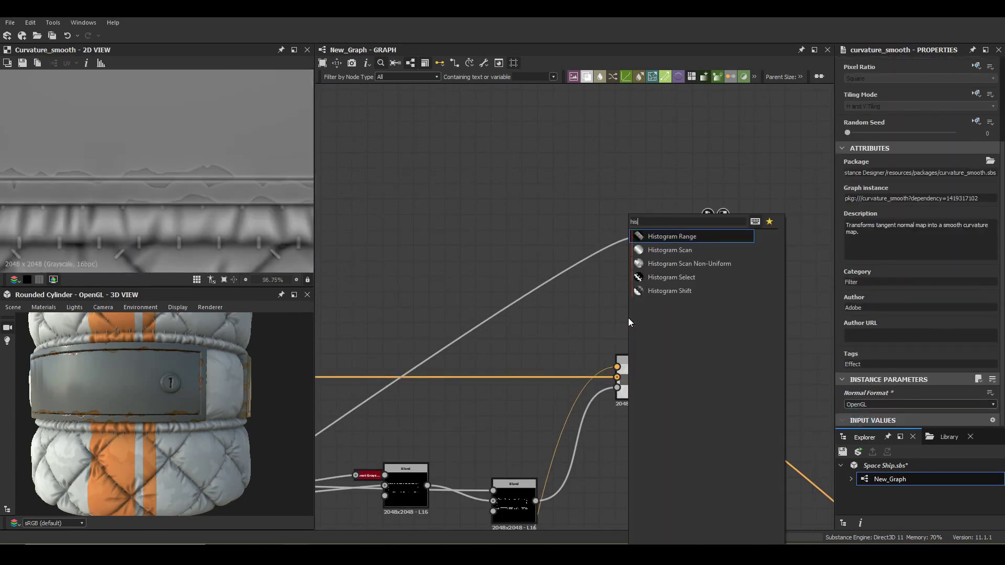
{"action": "left_click", "coordinate": [669, 250]}
{"action": "left_click_drag", "start_coordinate": [885, 350], "coordinate": [900, 350]}
Blend the edge mask in at low opacity and set Fractal Sum Base Max Level to 9
{"action": "middle_click_drag", "start_coordinate": [680, 315], "coordinate": [442, 259]}
{"action": "key", "text": "ctrl+d"}
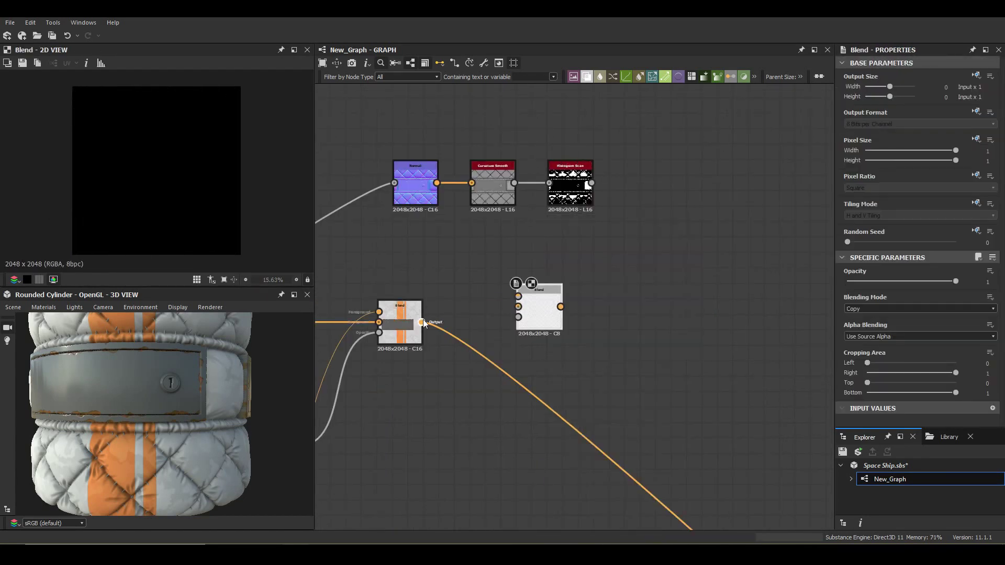
{"action": "mouse_move", "coordinate": [591, 183]}
{"action": "left_mouse_down"}
{"action": "mouse_move", "coordinate": [518, 296]}
{"action": "mouse_move", "coordinate": [552, 329]}
{"action": "left_mouse_up"}
{"action": "left_click", "coordinate": [859, 281]}
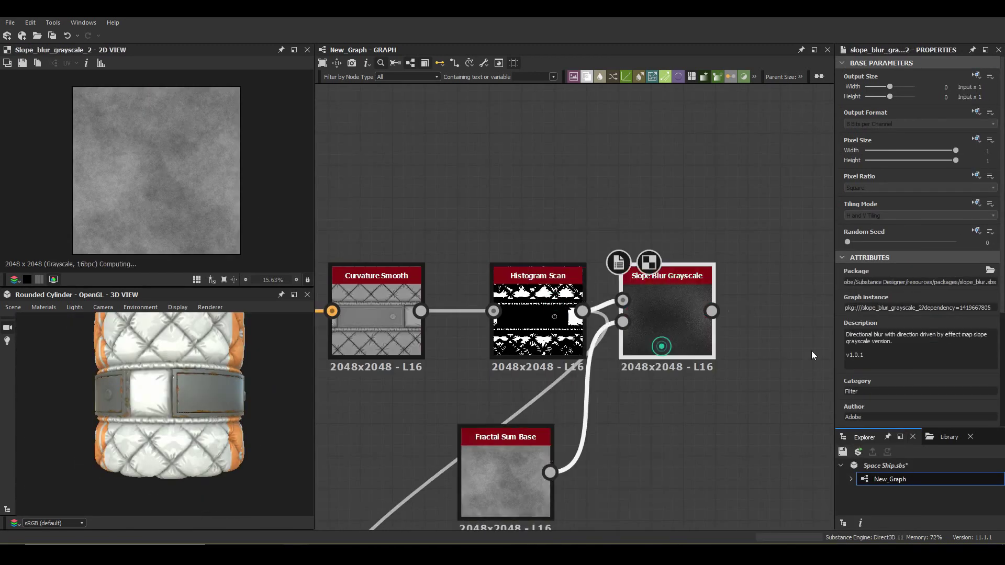
{"action": "left_click_drag", "start_coordinate": [890, 409], "coordinate": [929, 375]}
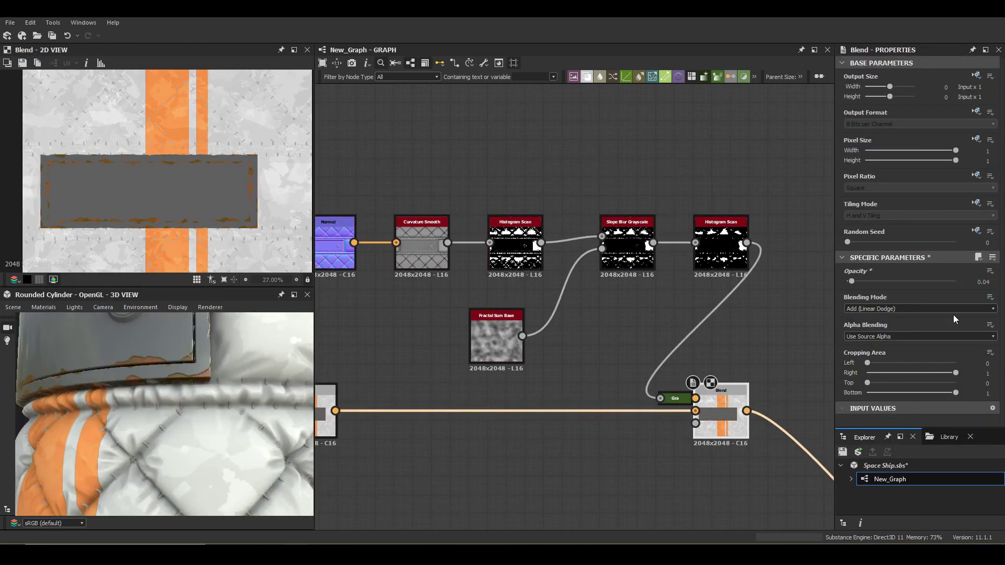
{"action": "left_click_drag", "start_coordinate": [945, 281], "coordinate": [924, 285]}
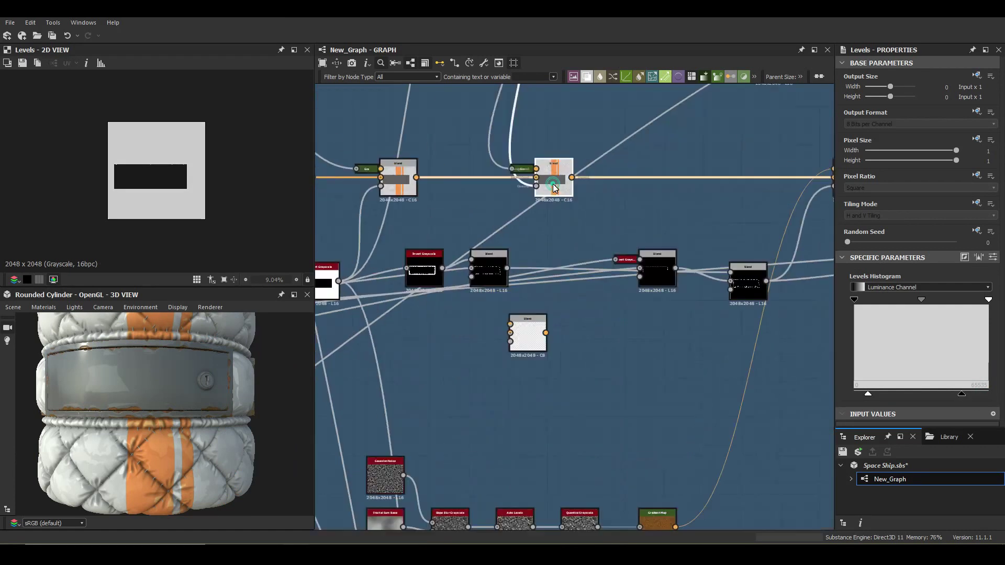
Select the orange-striped Blend node to inspect its result
{"action": "left_click", "coordinate": [555, 186]}
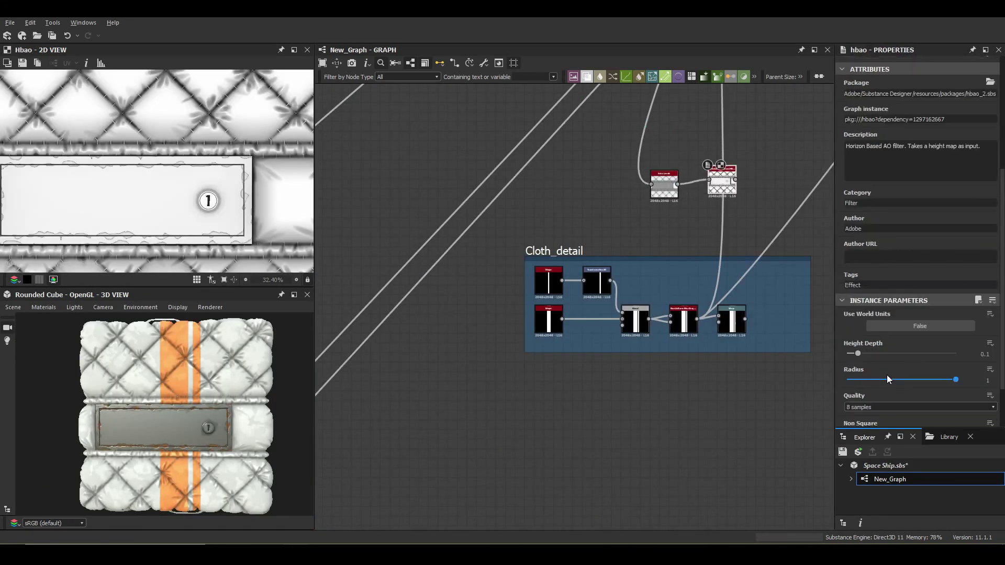
Add a Blur HQ node from the hbao output feeding the stripe Warp, and select it
{"action": "right_click", "coordinate": [722, 191]}
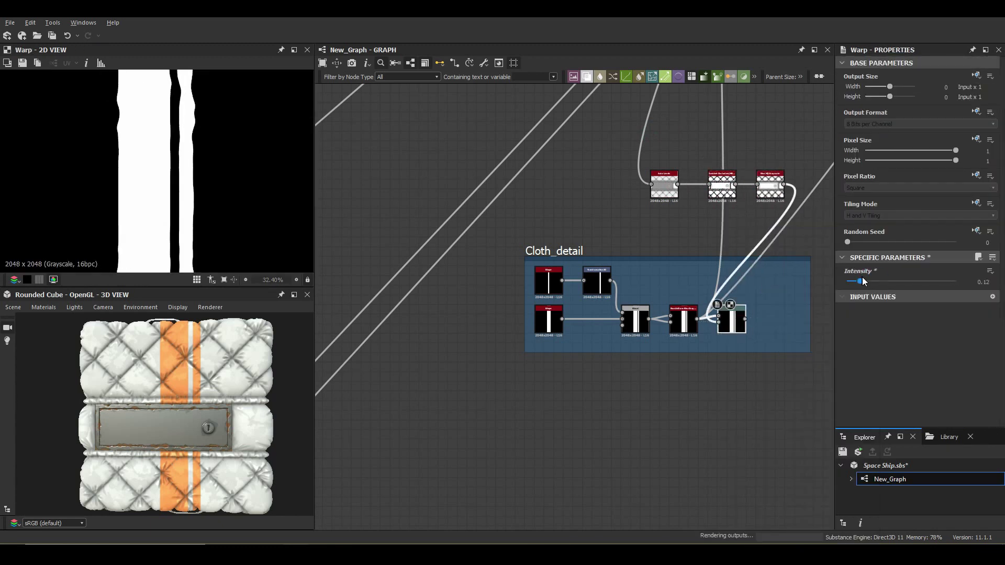
{"action": "left_click", "coordinate": [655, 214]}
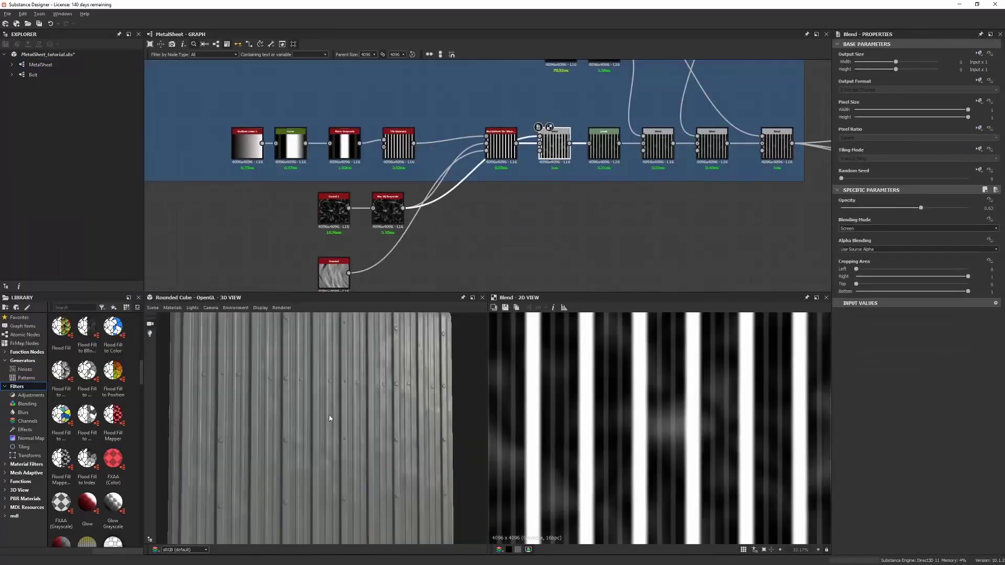
Check the preview material settings, then add a Dirt node in the Paint Chips frame
{"action": "left_click", "coordinate": [172, 308]}
{"action": "left_click", "coordinate": [230, 321]}
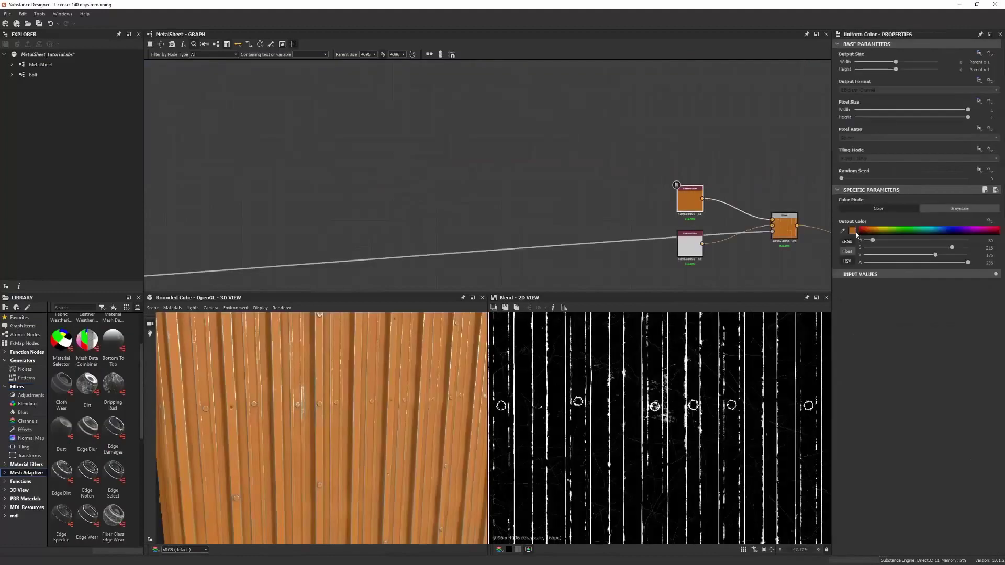
{"action": "left_click_drag", "start_coordinate": [335, 408], "coordinate": [364, 409]}
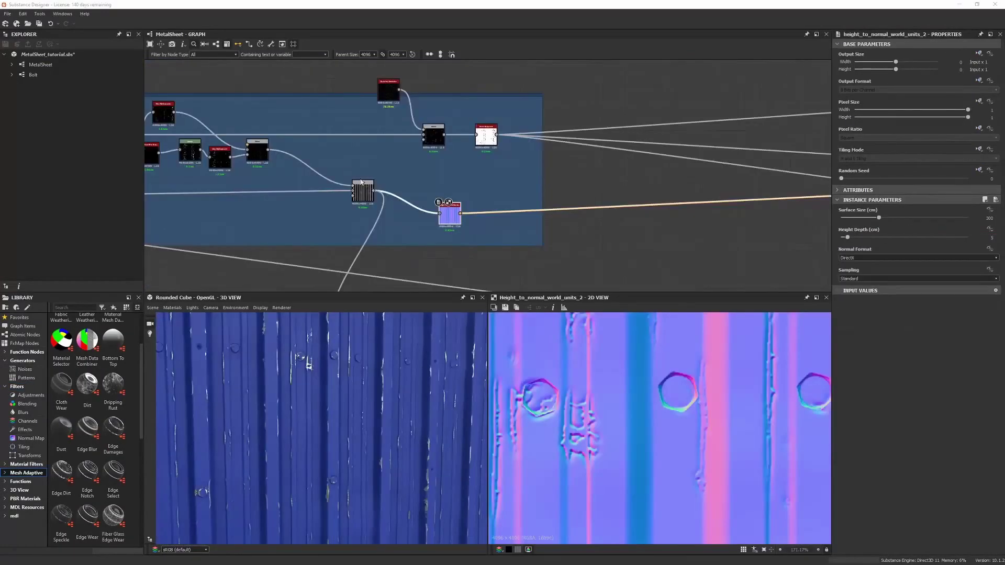
{"action": "left_click", "coordinate": [390, 241]}
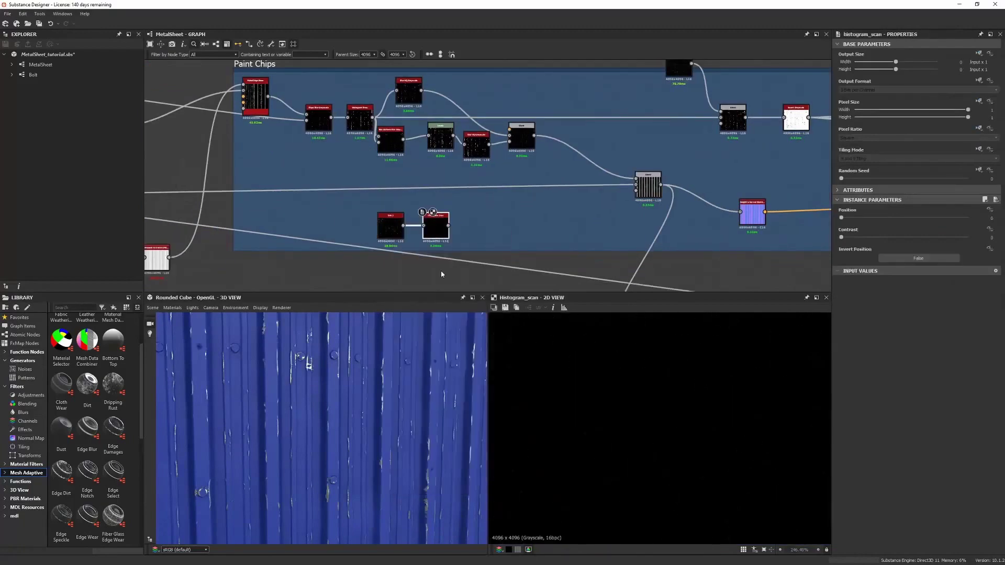